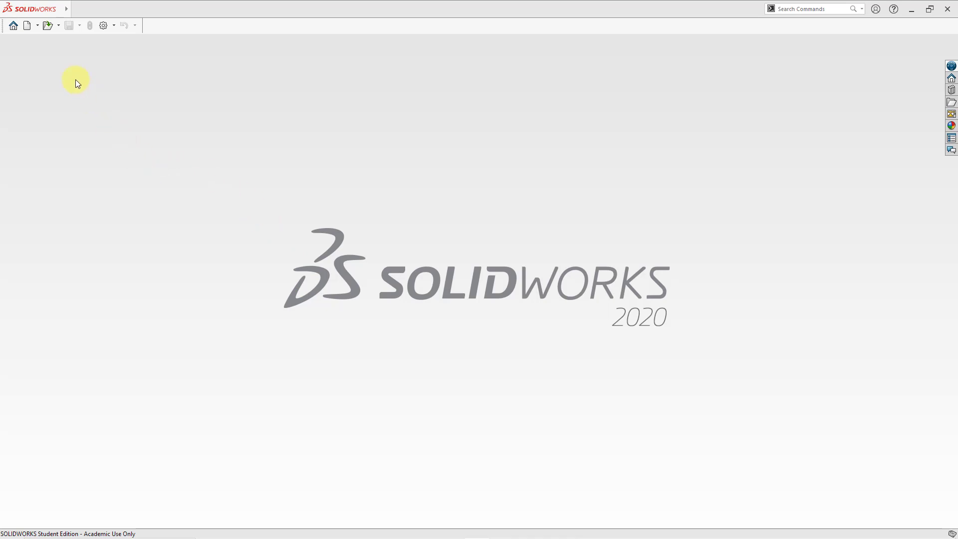
Step: Create a new blank SOLIDWORKS part document (Part3)
{"action": "left_click", "coordinate": [27, 26]}
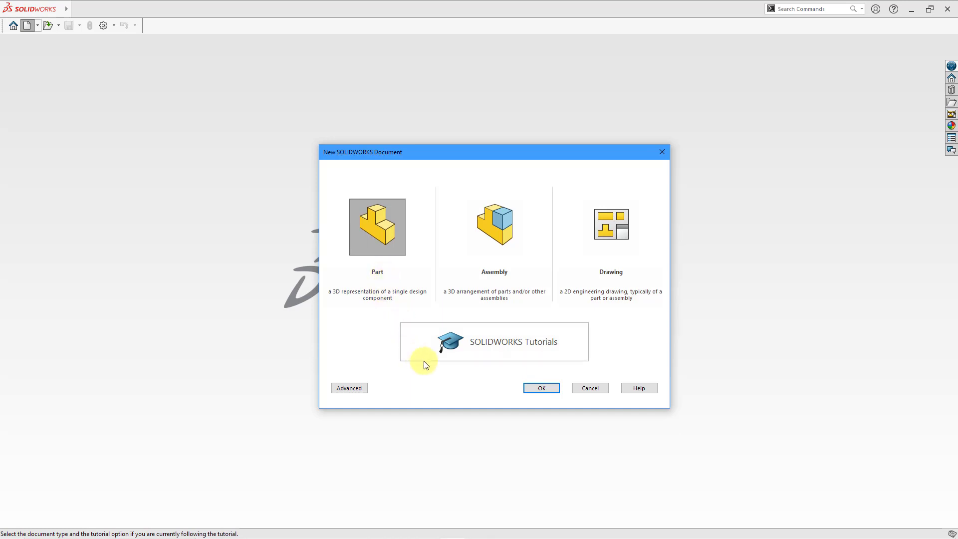
{"action": "left_click", "coordinate": [545, 391]}
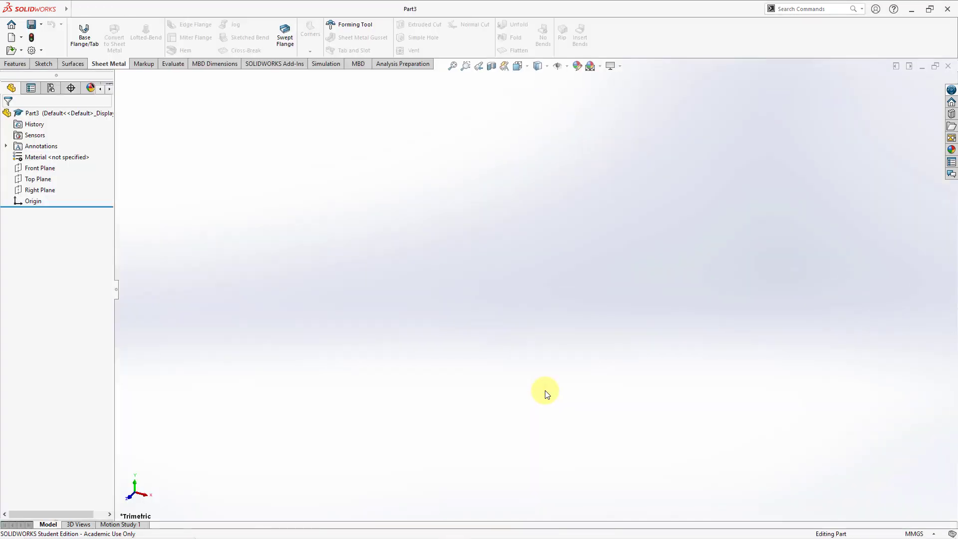
Step: Display the Front, Top and Right planes, then bring up the Sheet Metal tools
{"action": "left_click", "coordinate": [48, 168]}
{"action": "left_click", "coordinate": [43, 183], "text": "ctrl"}
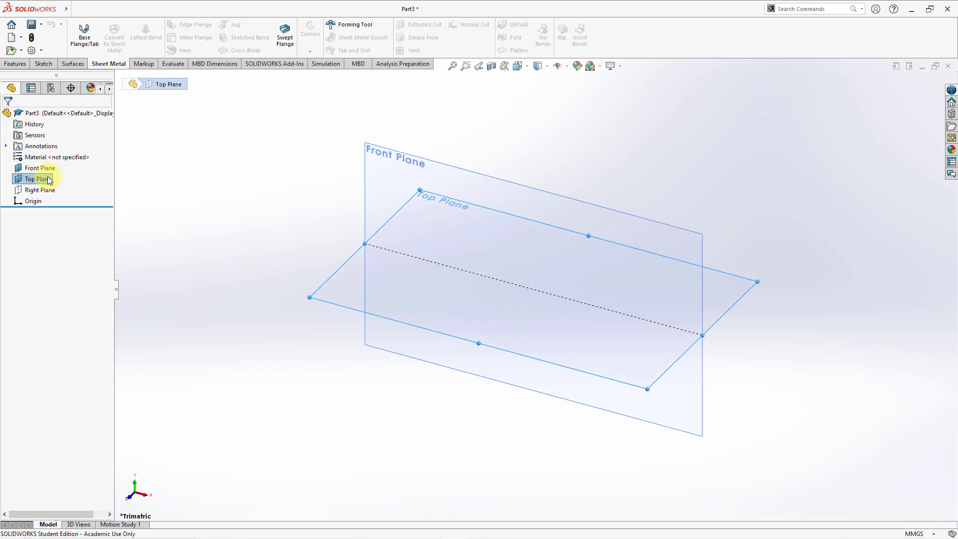
{"action": "left_click", "coordinate": [39, 189]}
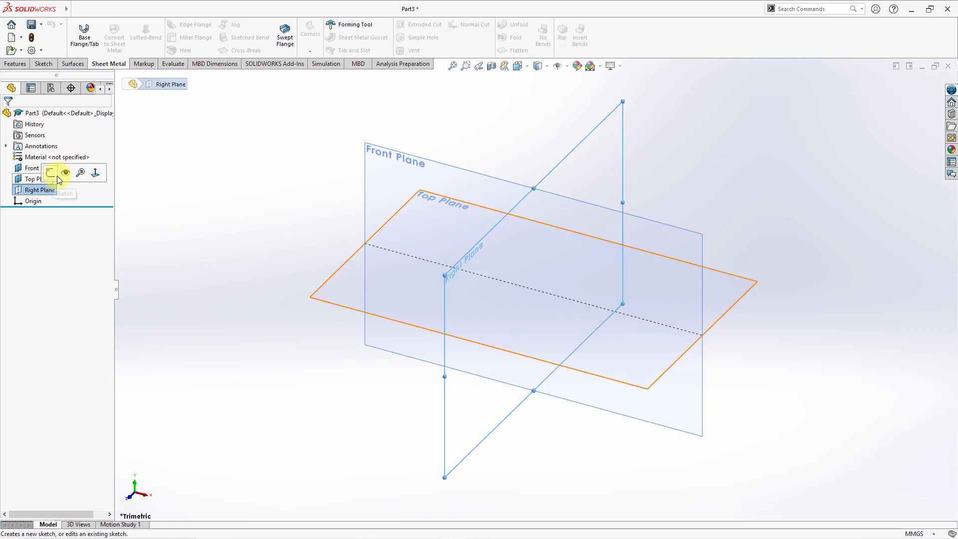
{"action": "left_click", "coordinate": [165, 187]}
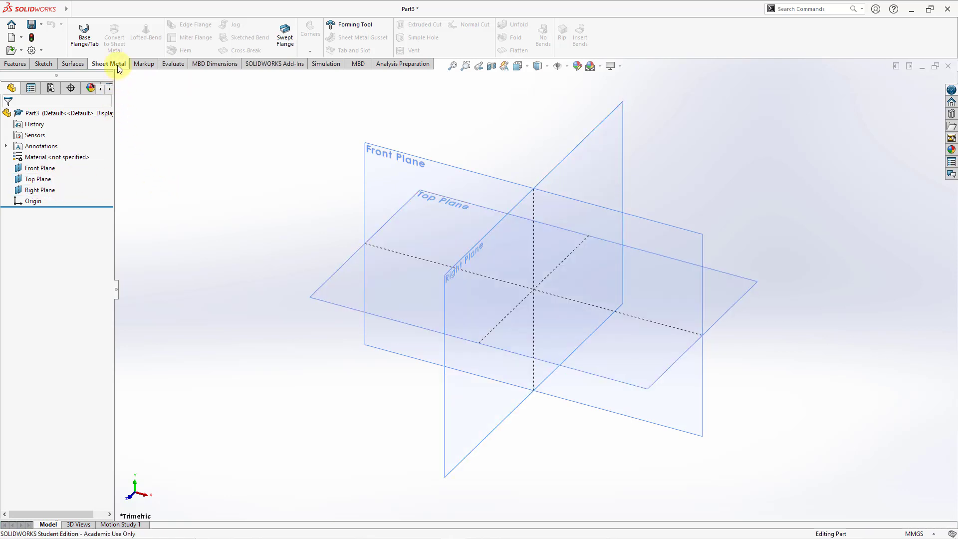
{"action": "left_click", "coordinate": [17, 65]}
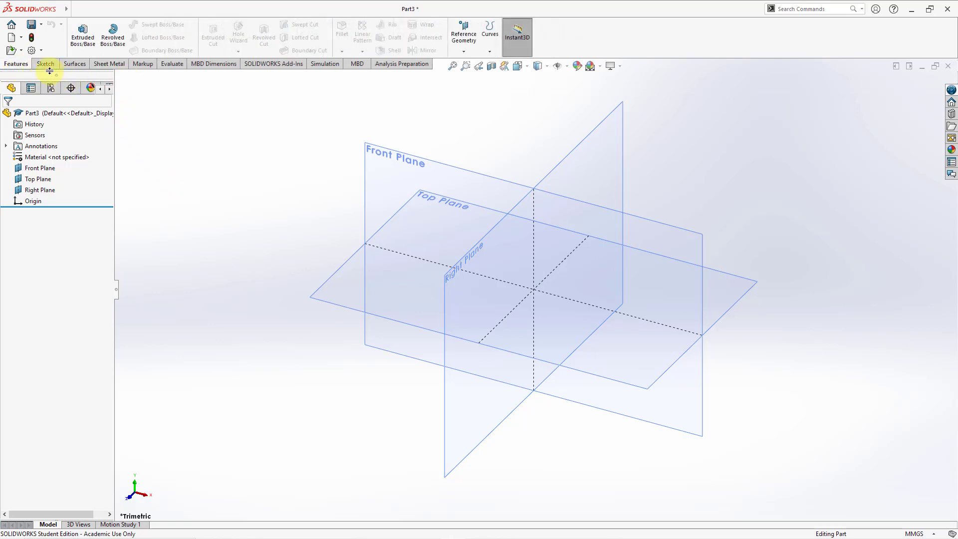
{"action": "left_click", "coordinate": [109, 68]}
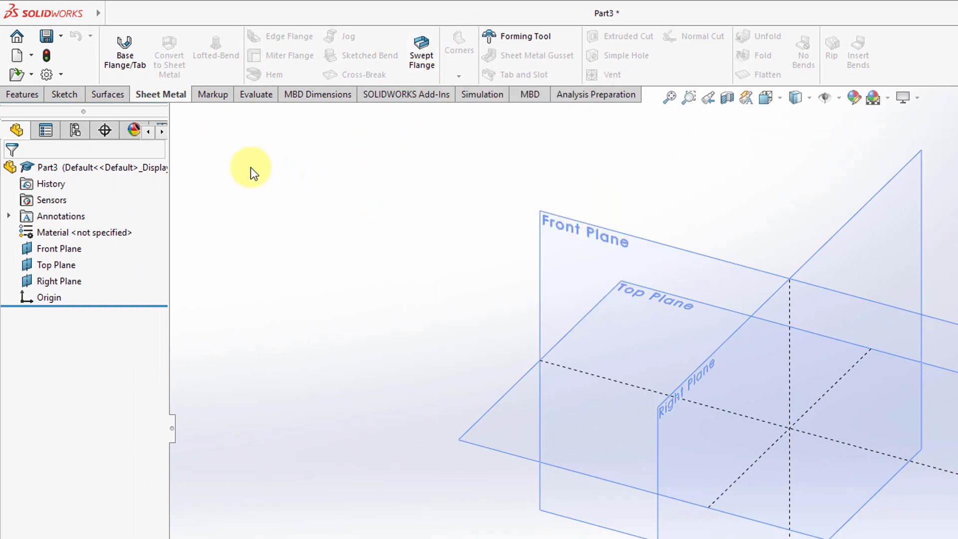
Step: Start a base flange on the Front Plane and sketch a vertical centerline plus a three-line U profile
{"action": "left_click", "coordinate": [125, 60]}
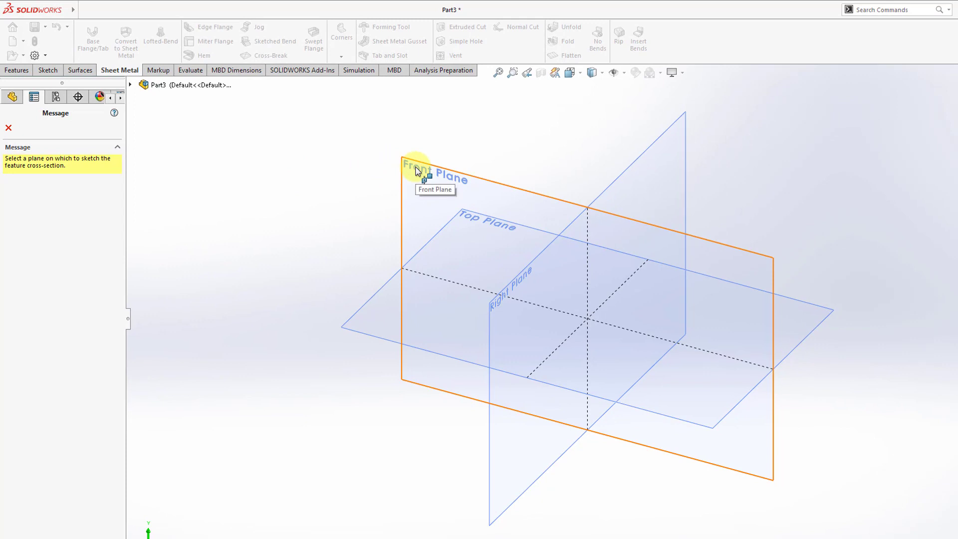
{"action": "left_click", "coordinate": [416, 171]}
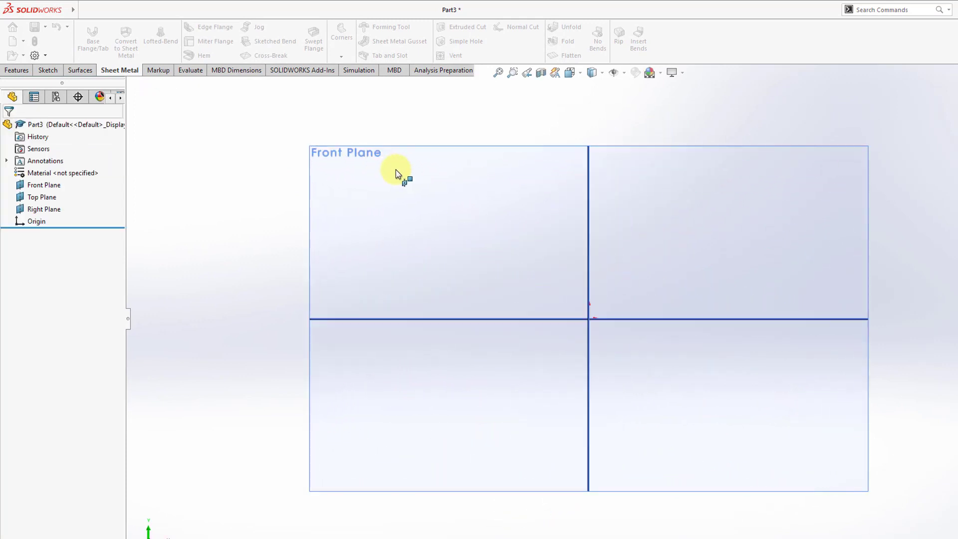
{"action": "left_click", "coordinate": [588, 112]}
{"action": "left_click", "coordinate": [589, 379]}
{"action": "key", "text": "Escape"}
{"action": "left_click", "coordinate": [143, 27]}
{"action": "left_click", "coordinate": [402, 208]}
{"action": "left_click", "coordinate": [401, 318]}
{"action": "left_click", "coordinate": [778, 318]}
{"action": "left_click", "coordinate": [778, 200]}
{"action": "key", "text": "Escape"}
Step: Add Equal relations so the two side lines of the U match
{"action": "left_click", "coordinate": [445, 57]}
{"action": "left_click", "coordinate": [459, 80]}
{"action": "left_click", "coordinate": [588, 225]}
{"action": "left_click", "coordinate": [401, 260]}
{"action": "left_click", "coordinate": [778, 260]}
{"action": "left_click", "coordinate": [30, 476]}
{"action": "left_click", "coordinate": [8, 127]}
{"action": "left_click", "coordinate": [445, 56]}
{"action": "left_click", "coordinate": [459, 80]}
{"action": "left_click", "coordinate": [401, 260]}
{"action": "left_click", "coordinate": [777, 260]}
{"action": "left_click", "coordinate": [30, 359]}
Step: Dimension the sides at 75 mm and the base width at 300 mm, then tilt the view
{"action": "left_click", "coordinate": [8, 127]}
{"action": "left_click", "coordinate": [116, 38]}
{"action": "left_click", "coordinate": [401, 260]}
{"action": "left_click", "coordinate": [340, 263]}
{"action": "type", "text": "75"}
{"action": "key", "text": "Return"}
{"action": "left_click", "coordinate": [402, 259]}
{"action": "left_click", "coordinate": [776, 259]}
{"action": "left_click", "coordinate": [514, 383]}
{"action": "type", "text": "300"}
{"action": "key", "text": "Return"}
{"action": "mouse_move", "coordinate": [580, 343]}
{"action": "middle_mouse_down"}
{"action": "mouse_move", "coordinate": [541, 349]}
{"action": "mouse_move", "coordinate": [541, 393]}
{"action": "middle_mouse_up"}
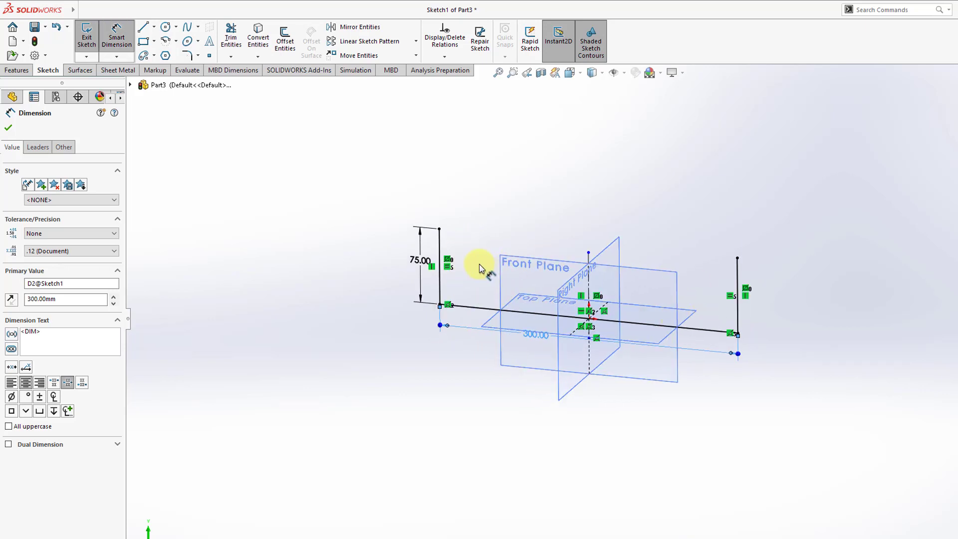
Step: Exit the sketch into the Base Flange preview and drag its depth outward into a U-channel
{"action": "left_click", "coordinate": [86, 38]}
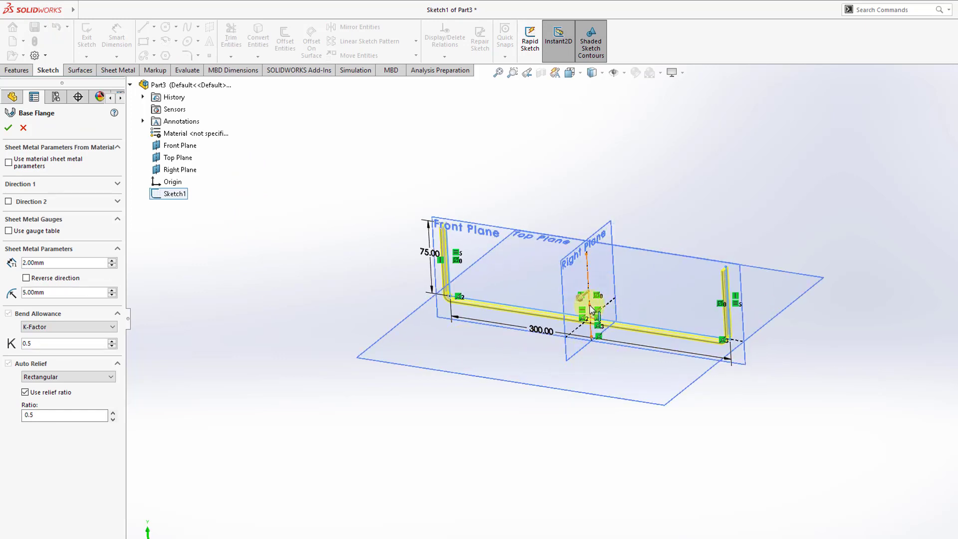
{"action": "scroll", "coordinate": [573, 300], "scroll_direction": "down", "scroll_amount": 5}
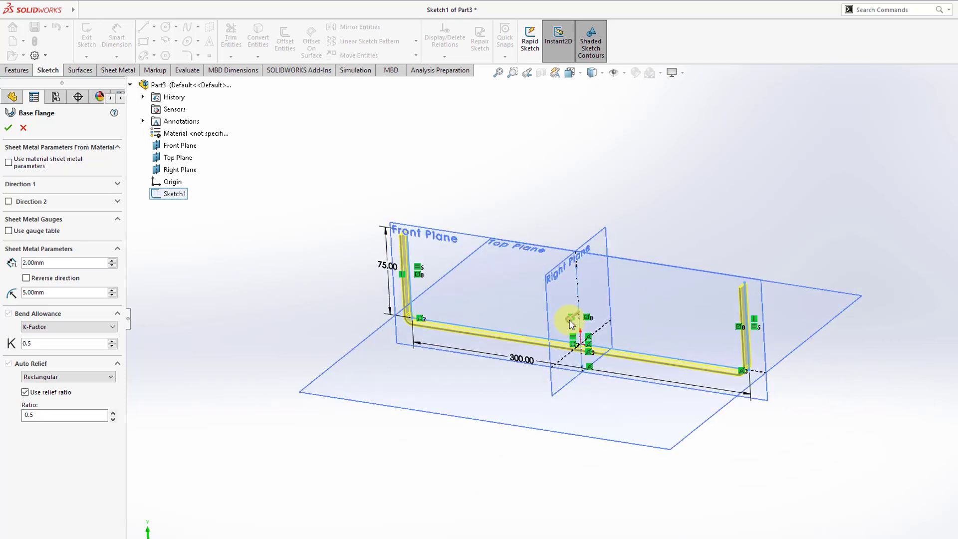
{"action": "scroll", "coordinate": [566, 308], "scroll_direction": "down", "scroll_amount": 1}
{"action": "mouse_move", "coordinate": [560, 316]}
{"action": "left_mouse_down"}
{"action": "mouse_move", "coordinate": [455, 371]}
{"action": "mouse_move", "coordinate": [446, 396]}
{"action": "mouse_move", "coordinate": [398, 438]}
{"action": "left_mouse_up"}
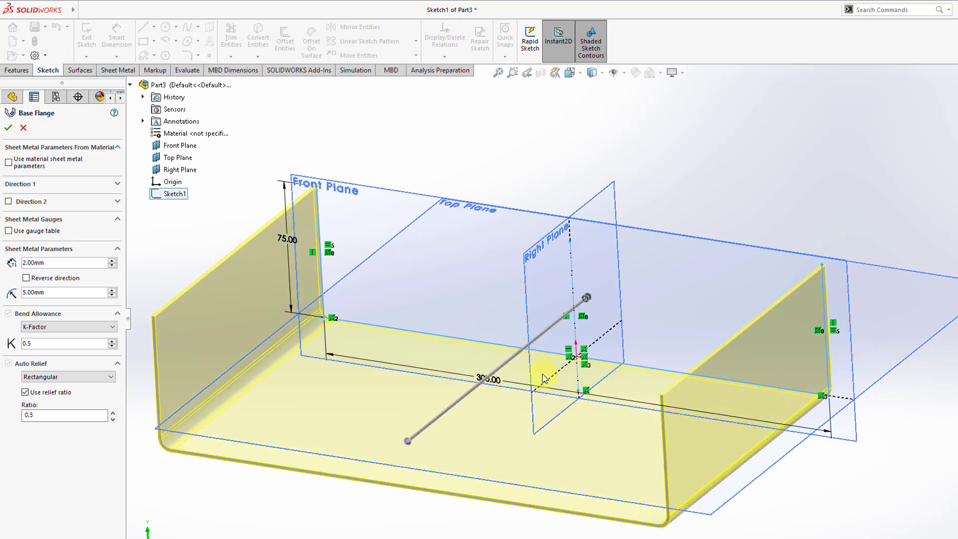
{"action": "middle_click_drag", "start_coordinate": [616, 341], "coordinate": [656, 357], "text": "shift"}
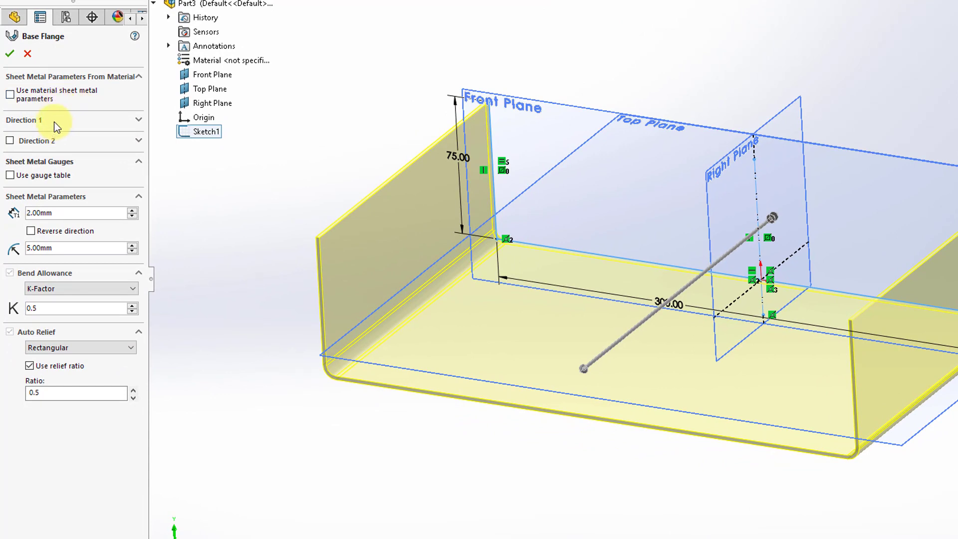
Step: Set the Direction 1 flange depth to 200 mm
{"action": "left_click", "coordinate": [138, 122]}
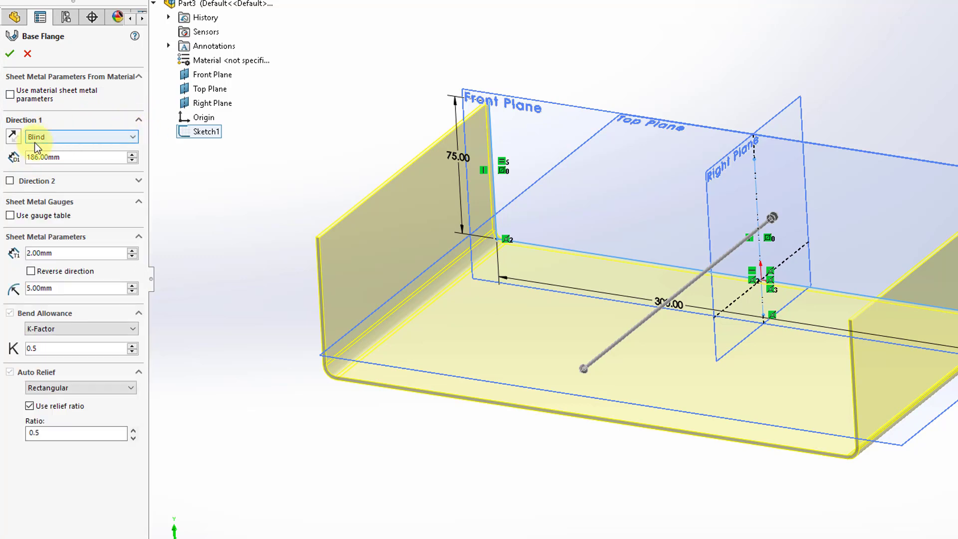
{"action": "left_click", "coordinate": [40, 158]}
{"action": "double_click", "coordinate": [40, 158]}
{"action": "type", "text": "200"}
{"action": "key", "text": "Return"}
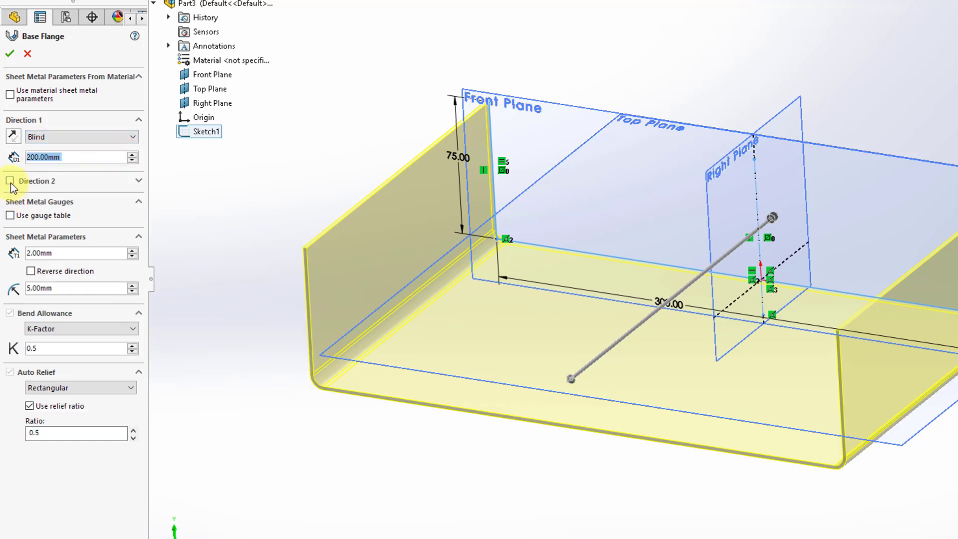
Step: Try a 50 mm second direction, turn it off, and set the end condition to Mid Plane
{"action": "left_click", "coordinate": [9, 181]}
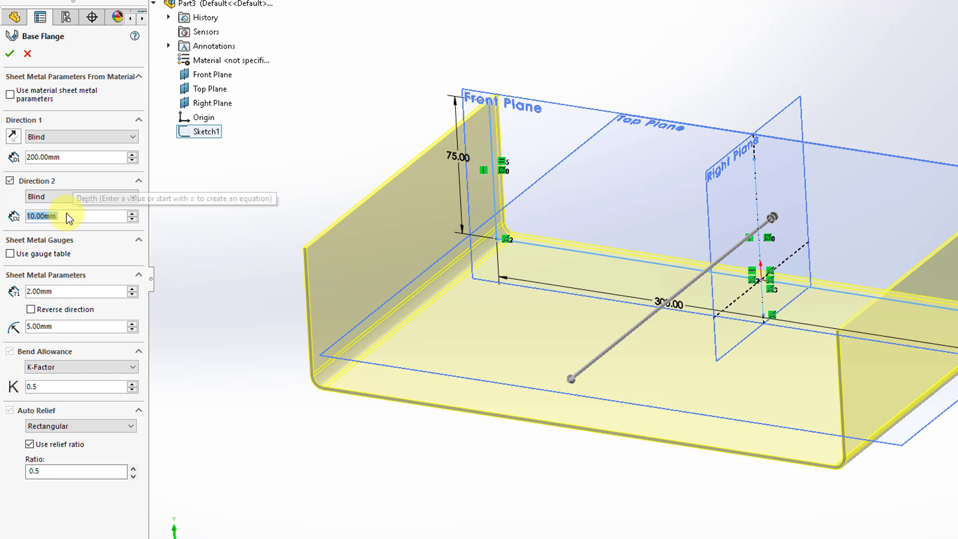
{"action": "left_click", "coordinate": [67, 215]}
{"action": "double_click", "coordinate": [67, 215]}
{"action": "type", "text": "50"}
{"action": "key", "text": "Return"}
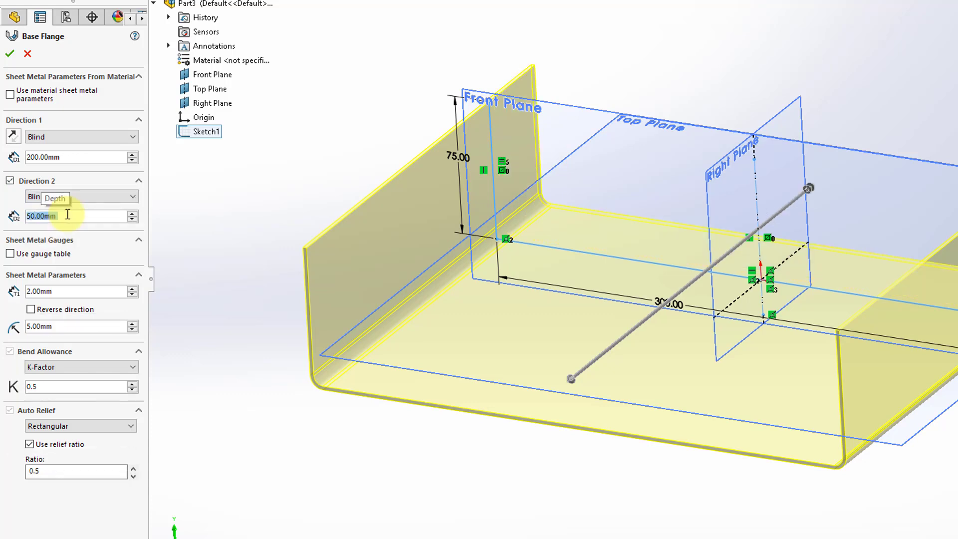
{"action": "left_click", "coordinate": [10, 182]}
{"action": "left_click", "coordinate": [124, 137]}
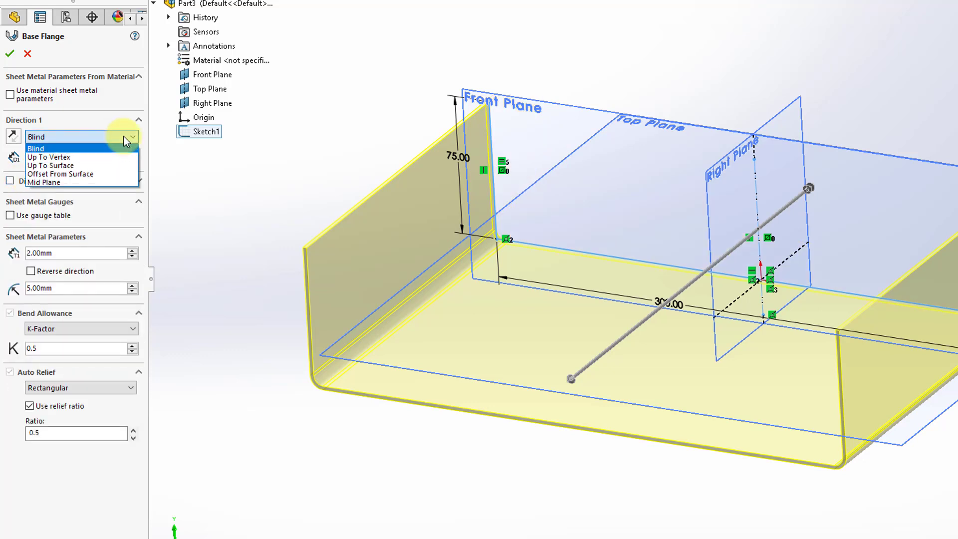
{"action": "left_click", "coordinate": [104, 181]}
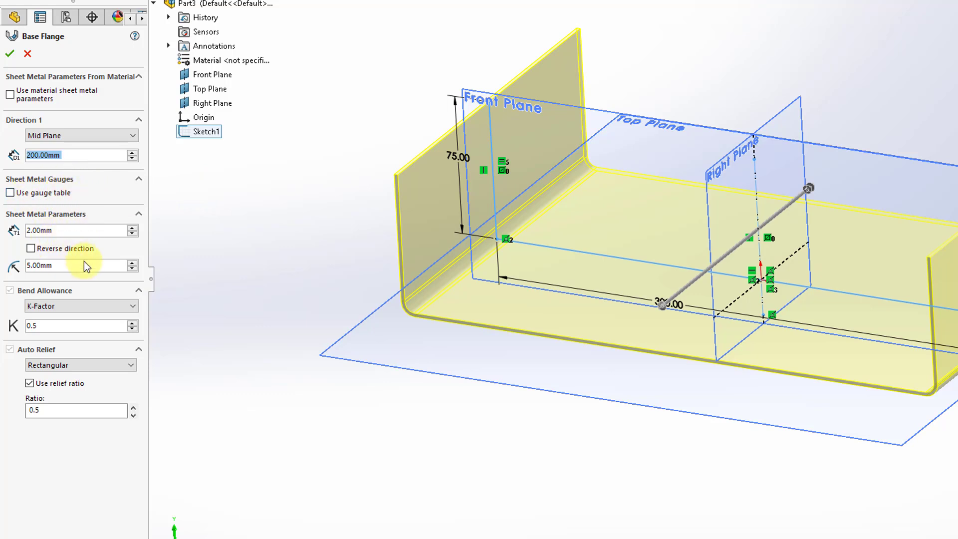
Step: Set sheet thickness to 5 mm and bend radius to 12 mm, then accept Base-Flange1
{"action": "left_click", "coordinate": [133, 228]}
{"action": "left_click", "coordinate": [132, 227]}
{"action": "left_click", "coordinate": [133, 228]}
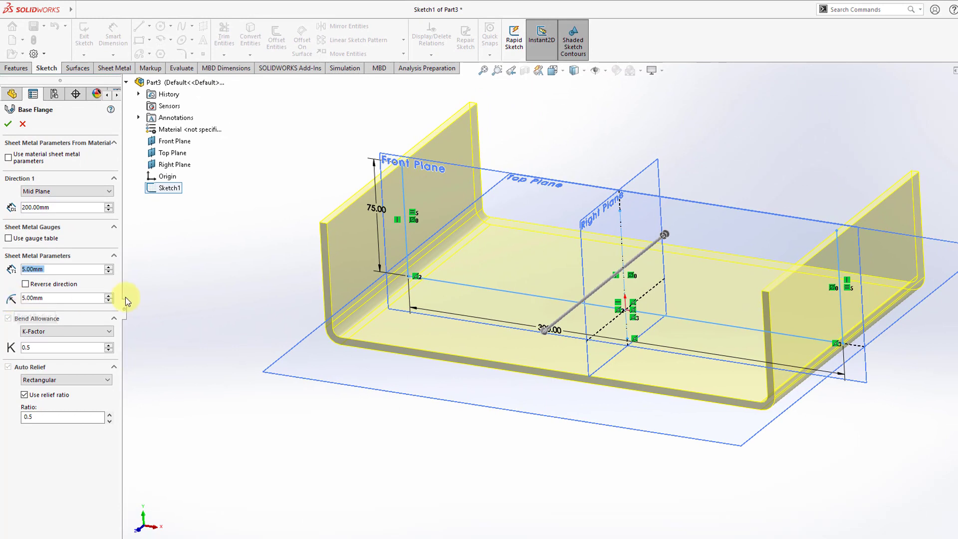
{"action": "left_click", "coordinate": [108, 296]}
{"action": "left_click", "coordinate": [109, 295]}
{"action": "left_click", "coordinate": [111, 296]}
{"action": "left_click", "coordinate": [111, 296]}
{"action": "left_click", "coordinate": [111, 296]}
{"action": "left_click", "coordinate": [112, 296]}
{"action": "left_click", "coordinate": [111, 296]}
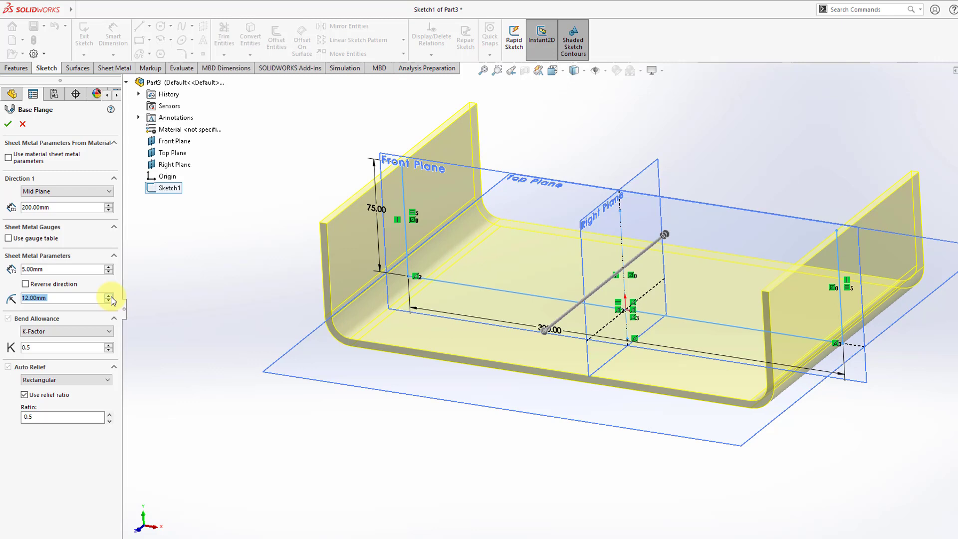
{"action": "left_click", "coordinate": [52, 291]}
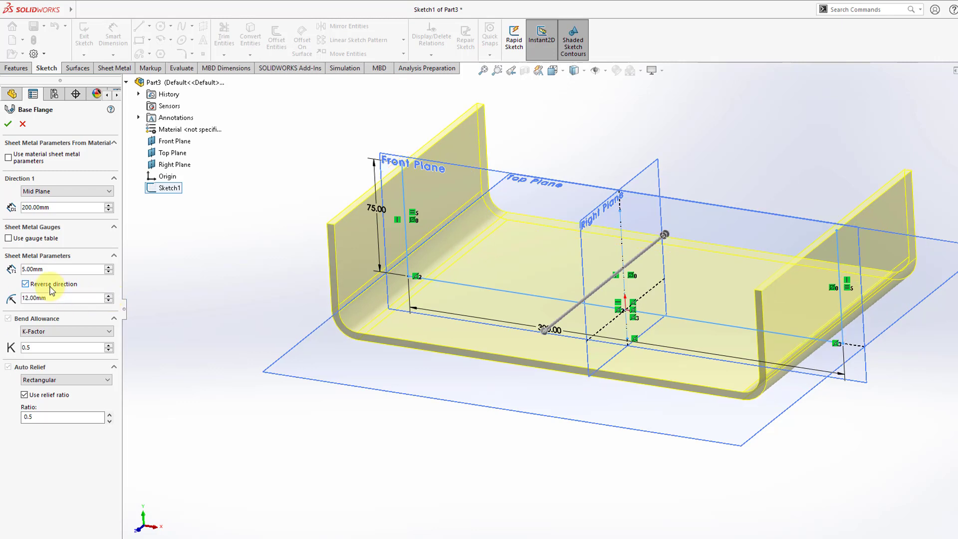
{"action": "left_click", "coordinate": [51, 291]}
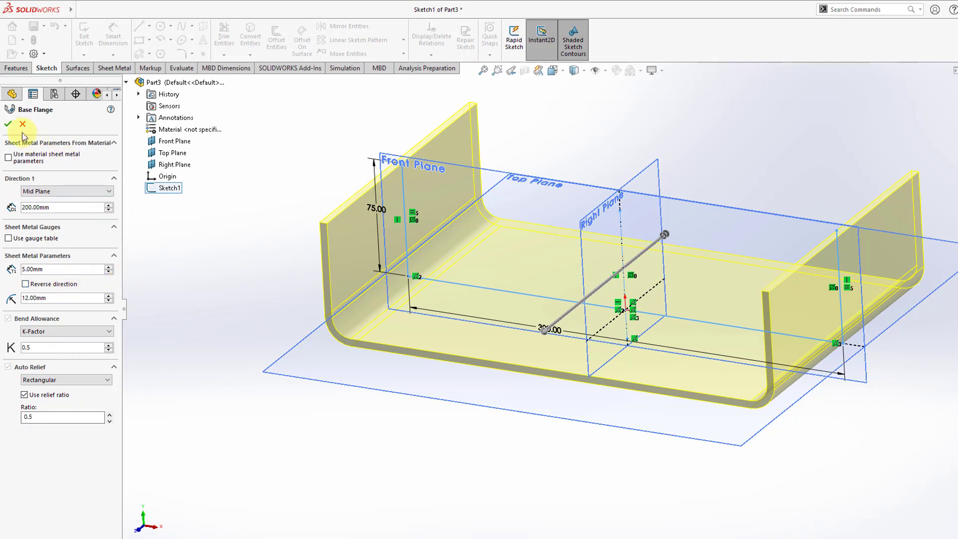
{"action": "left_click", "coordinate": [8, 124]}
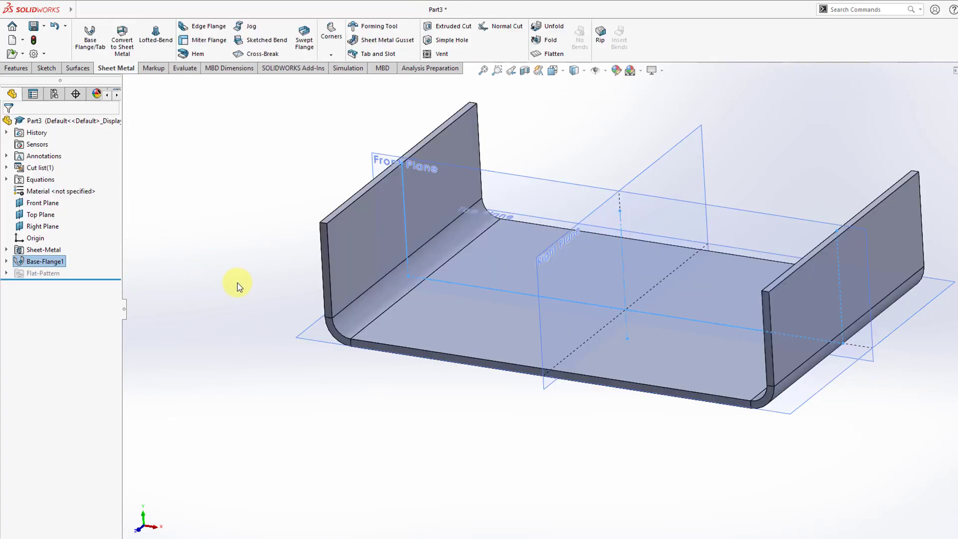
Step: Hide the Front, Top and Right planes, then expand Base-Flange1 and select Sketch1
{"action": "left_click", "coordinate": [238, 284]}
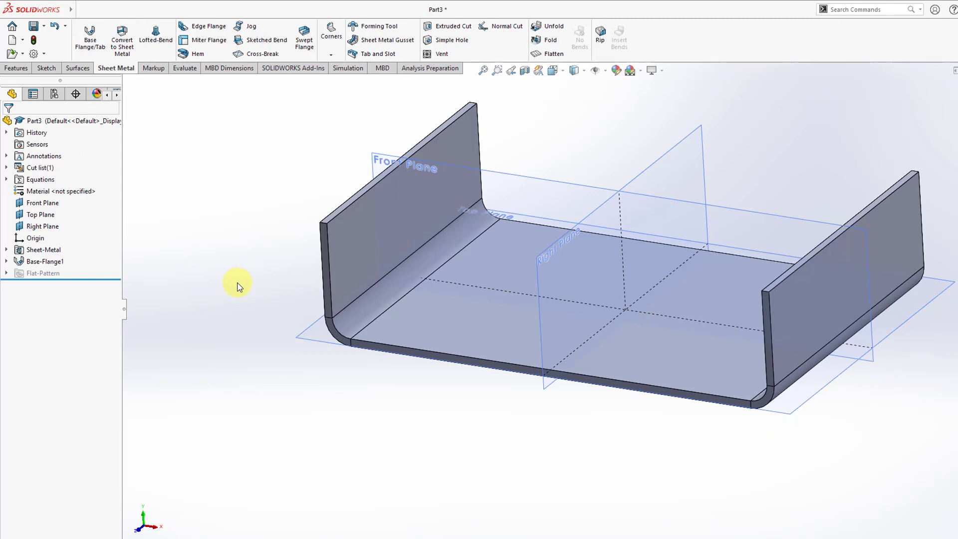
{"action": "left_click", "coordinate": [57, 204]}
{"action": "left_click", "coordinate": [49, 214]}
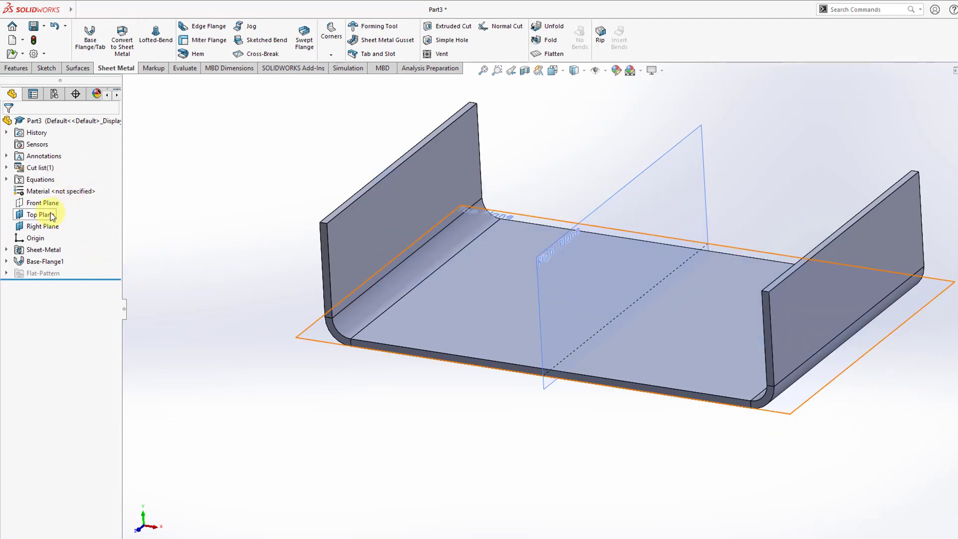
{"action": "left_click", "coordinate": [75, 196]}
{"action": "left_click", "coordinate": [42, 226]}
{"action": "left_click", "coordinate": [80, 212]}
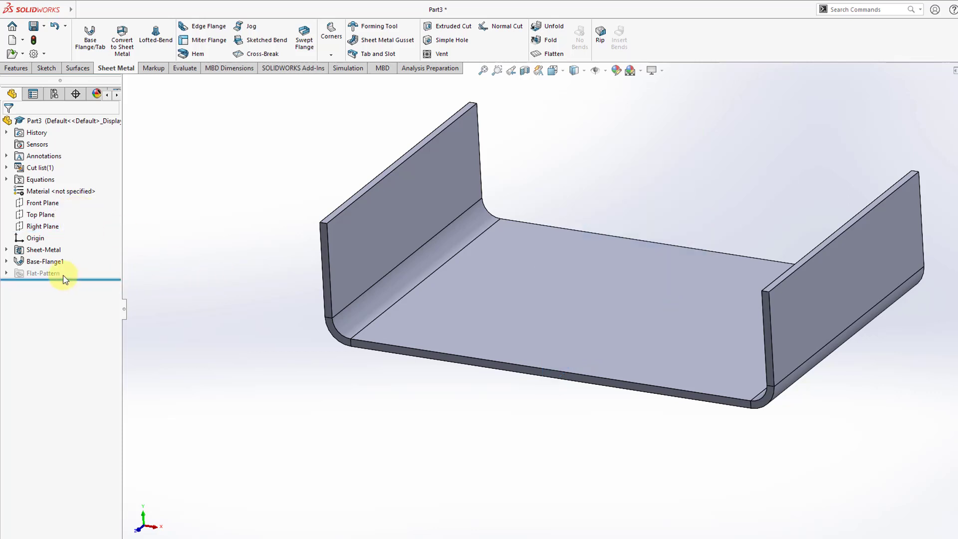
{"action": "left_click", "coordinate": [6, 262]}
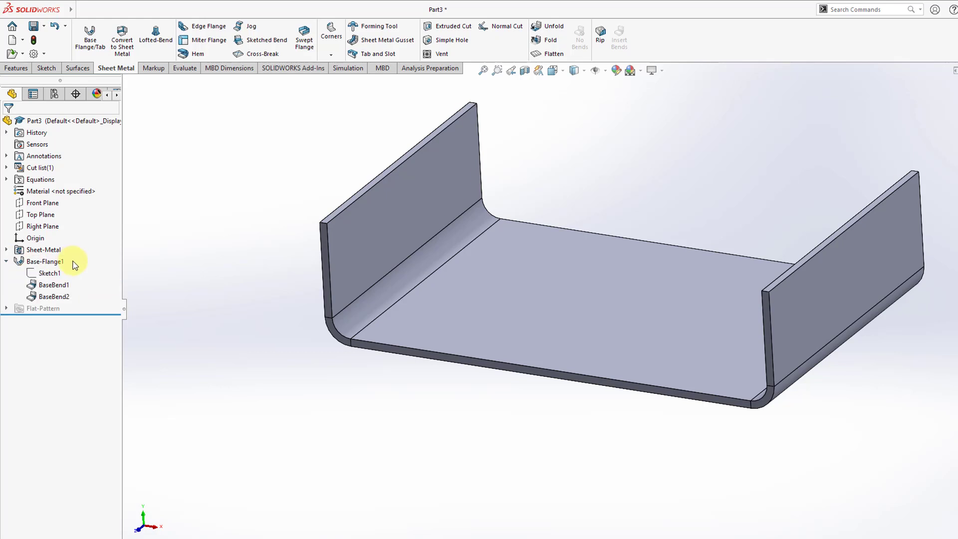
{"action": "left_click", "coordinate": [54, 274]}
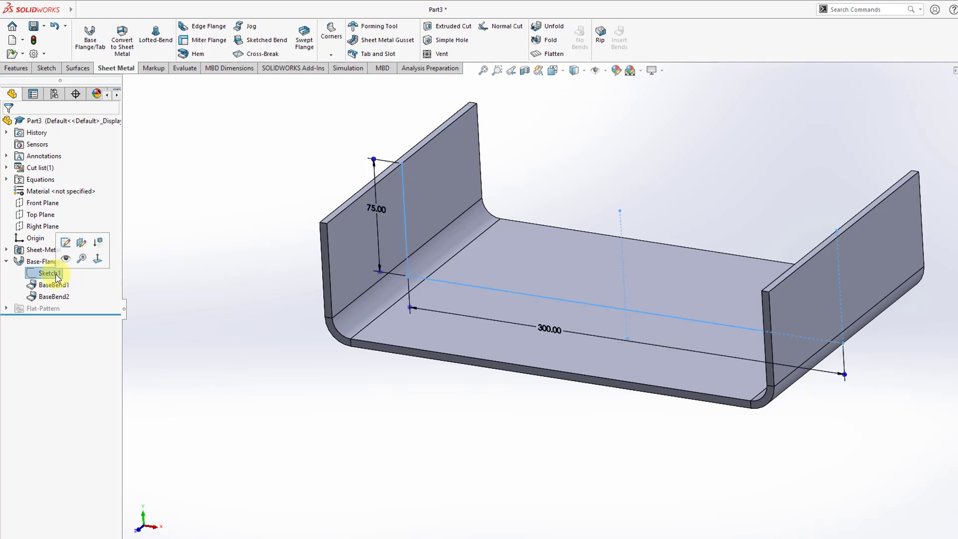
Step: Add a top line joining the two upright ends in Sketch1 and exit the sketch
{"action": "left_click", "coordinate": [65, 244]}
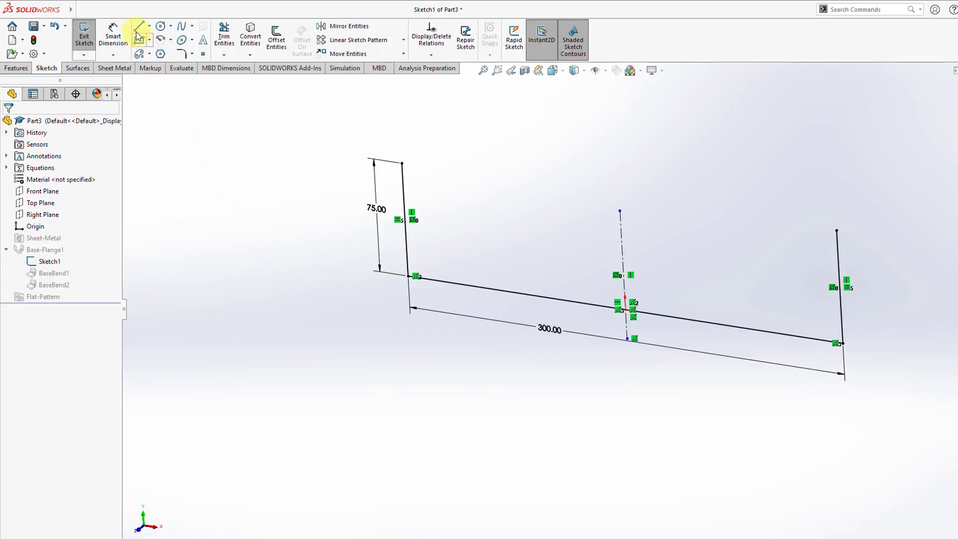
{"action": "left_click", "coordinate": [139, 26]}
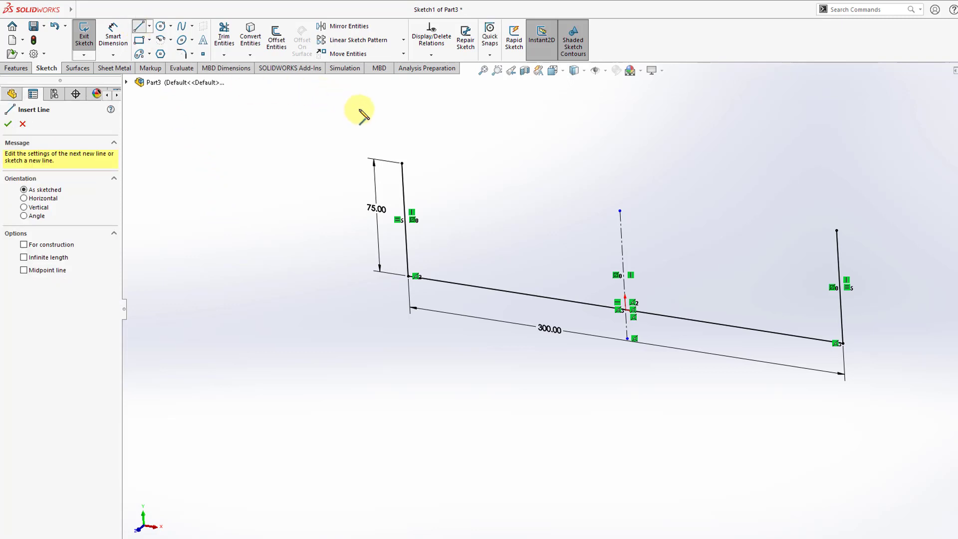
{"action": "left_click", "coordinate": [402, 163]}
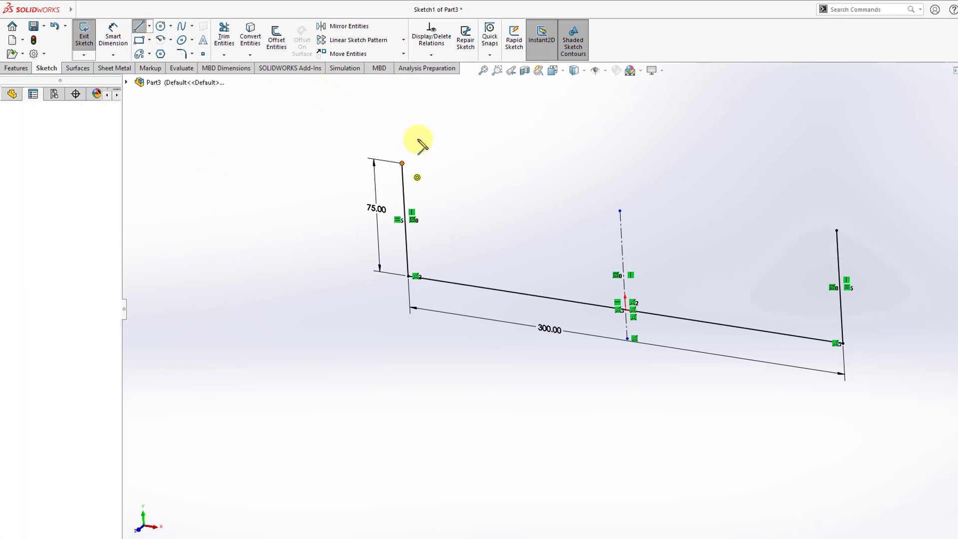
{"action": "left_click", "coordinate": [838, 231]}
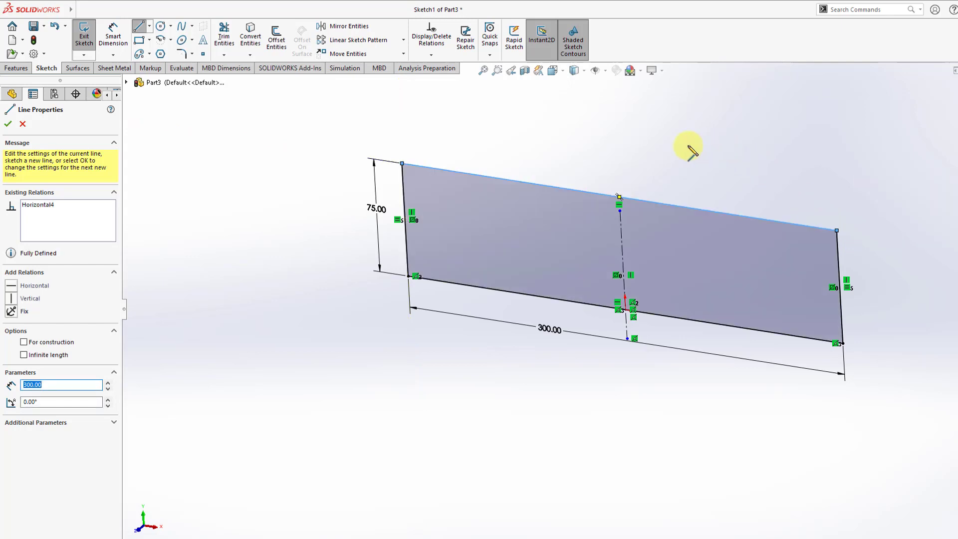
{"action": "key", "text": "Escape"}
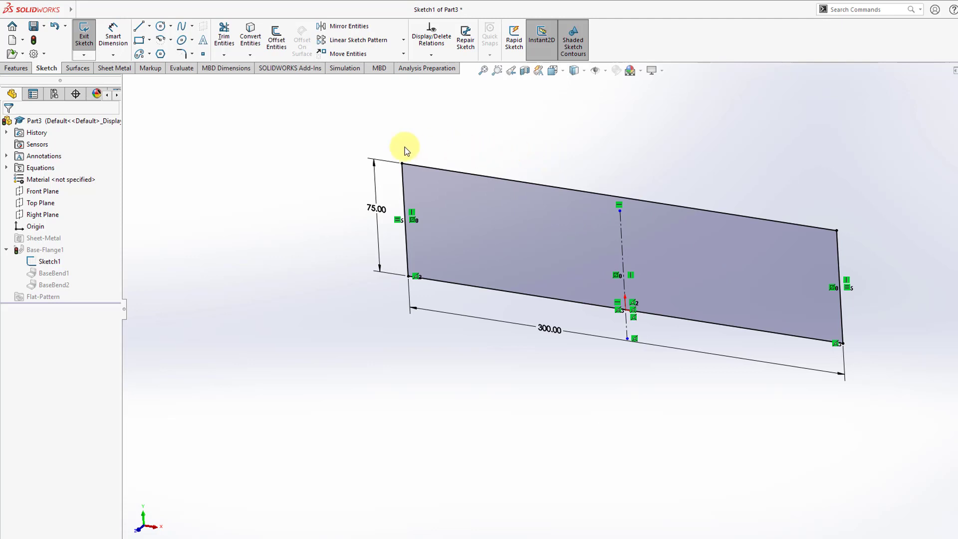
{"action": "left_click", "coordinate": [84, 44]}
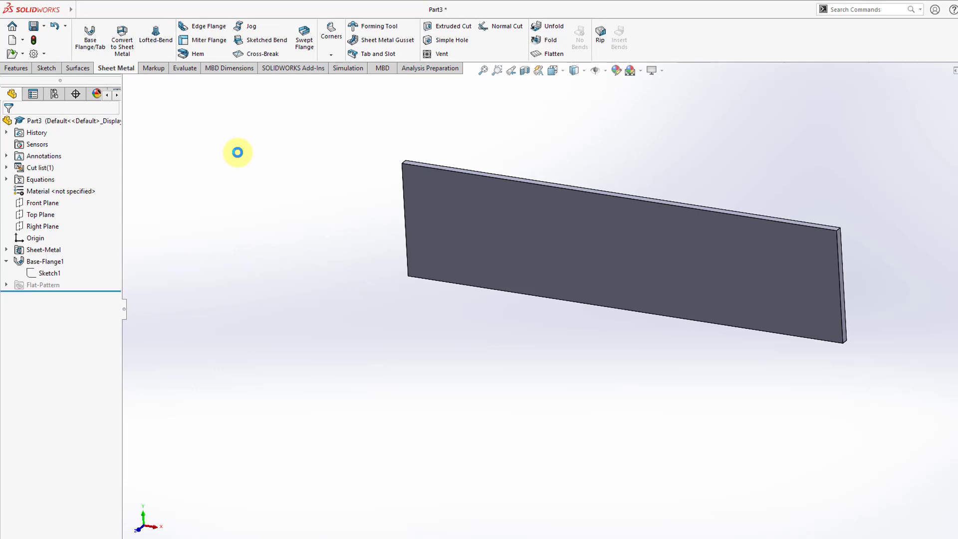
Step: Re-edit Base-Flange1, accept it unchanged, and expand Equations to show Thickness = 5mm
{"action": "left_click", "coordinate": [56, 263]}
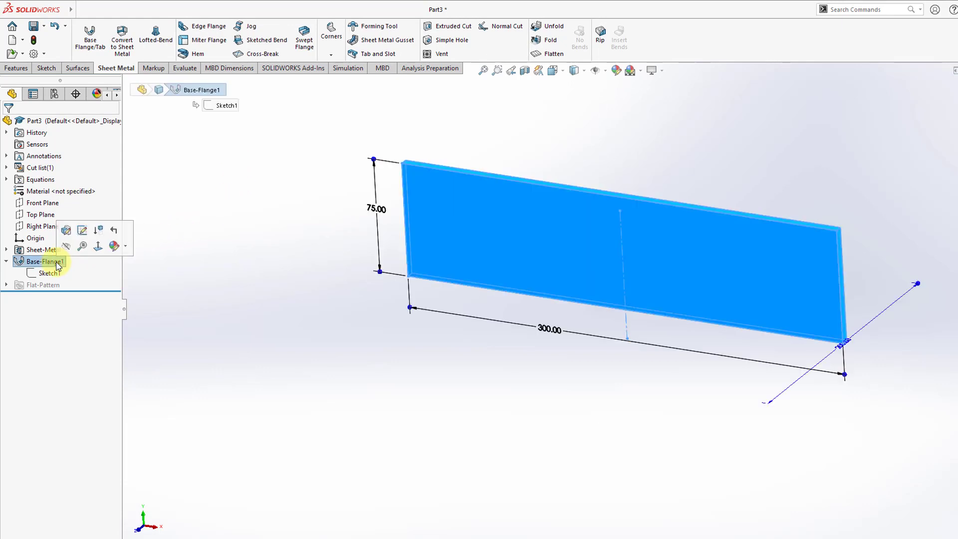
{"action": "left_click", "coordinate": [70, 233]}
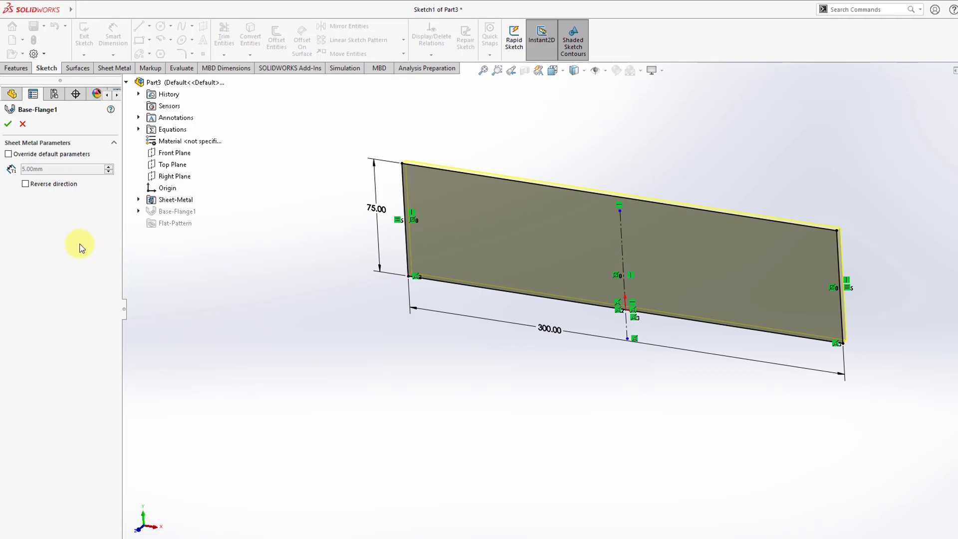
{"action": "left_click", "coordinate": [9, 129]}
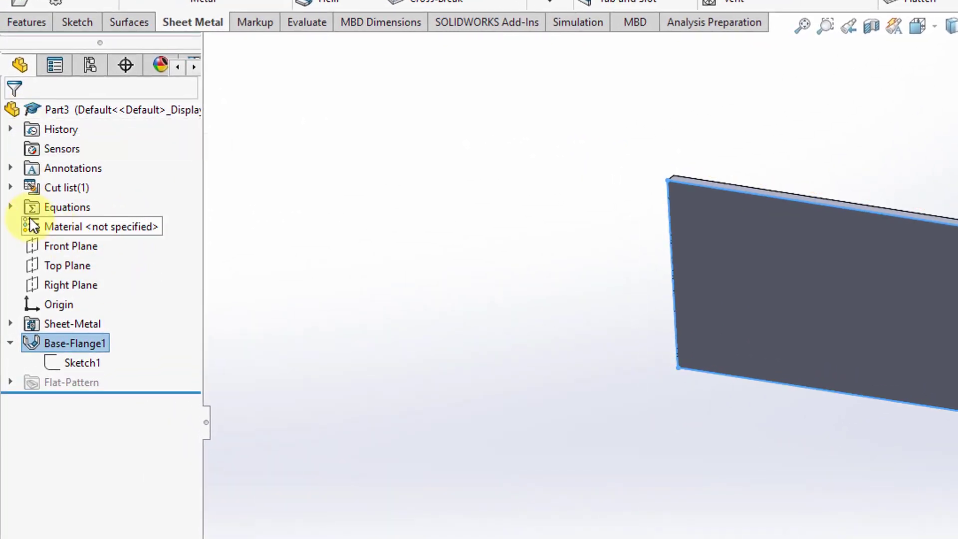
{"action": "left_click", "coordinate": [10, 206]}
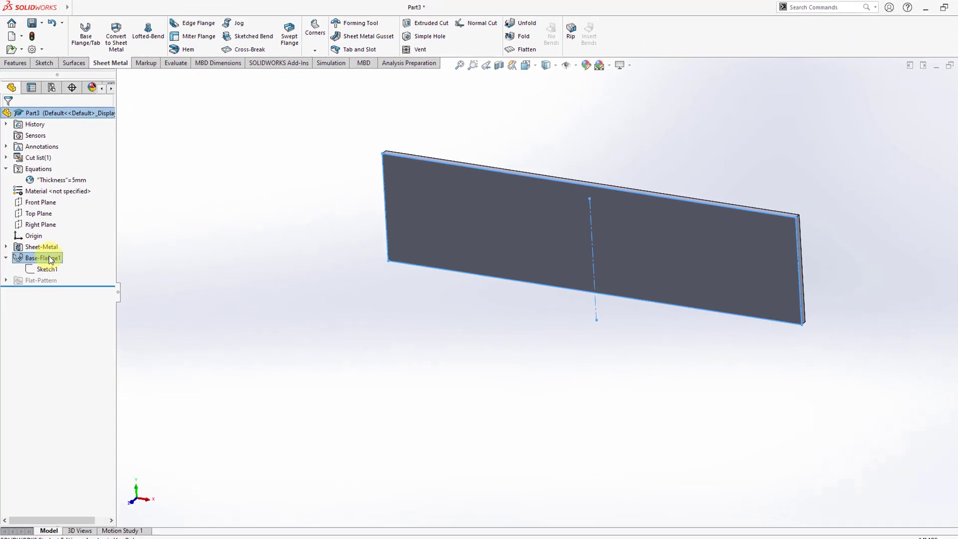
Step: Reopen Base-Flange1 and accept it unchanged to rebuild the plate
{"action": "right_click", "coordinate": [85, 359]}
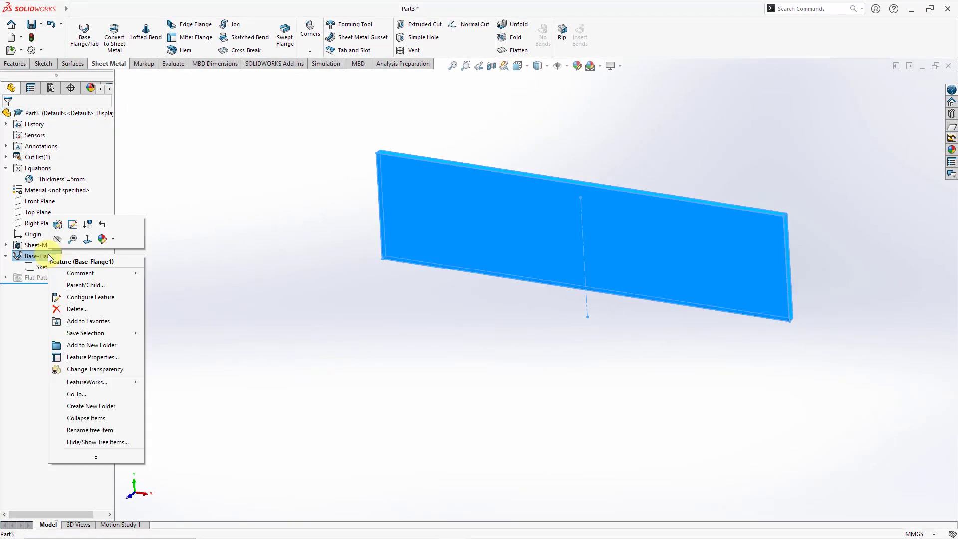
{"action": "left_click", "coordinate": [58, 225]}
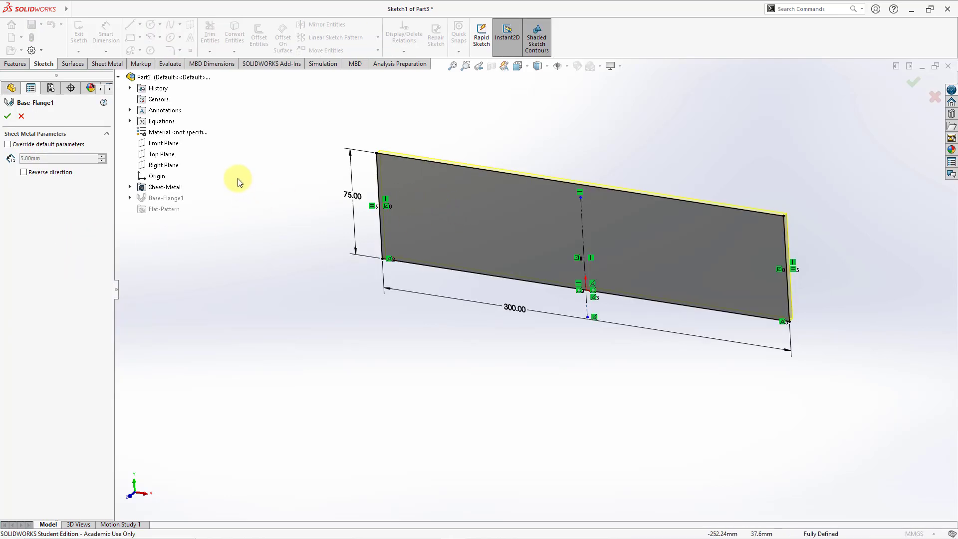
{"action": "left_click", "coordinate": [7, 116]}
Step: Delete the top line from Sketch1 and exit the sketch to rebuild the part
{"action": "left_click", "coordinate": [42, 267]}
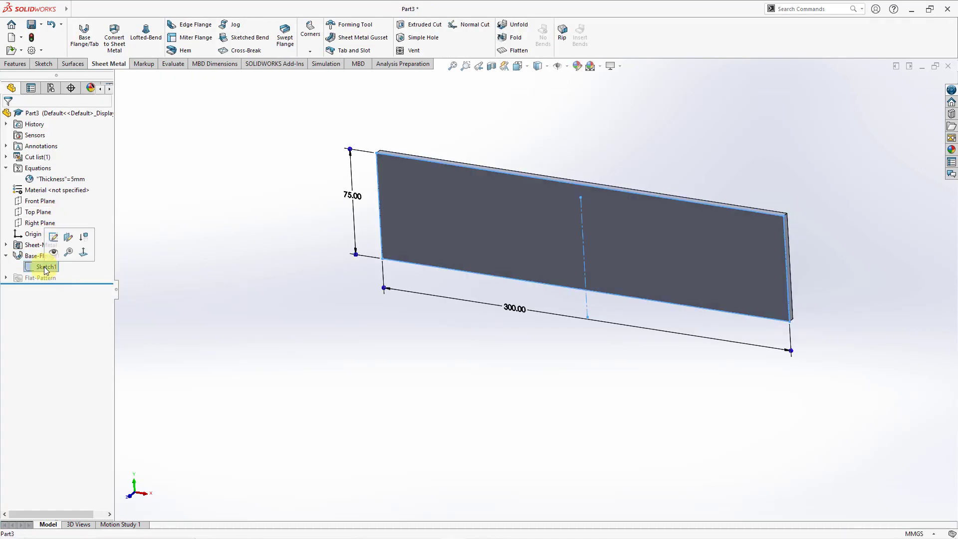
{"action": "left_click", "coordinate": [54, 238]}
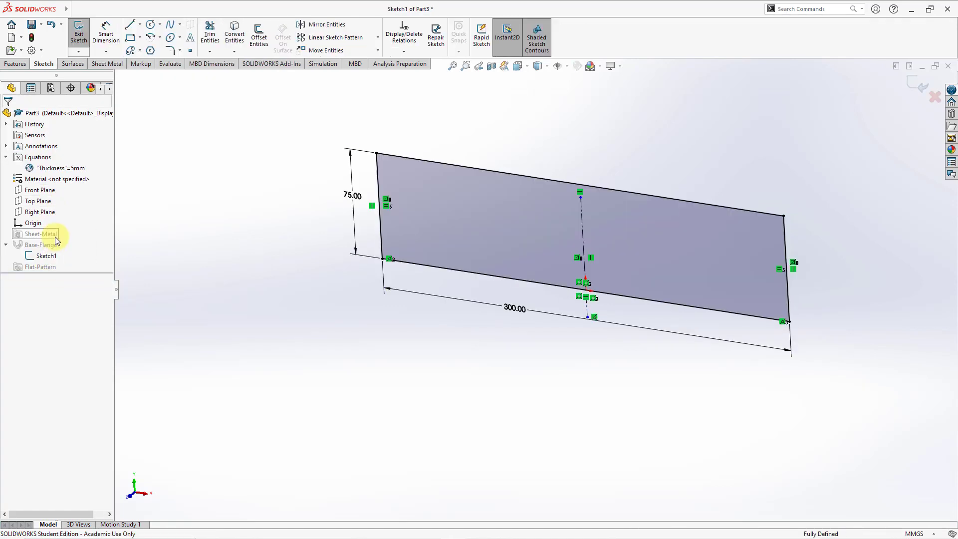
{"action": "left_click", "coordinate": [443, 163]}
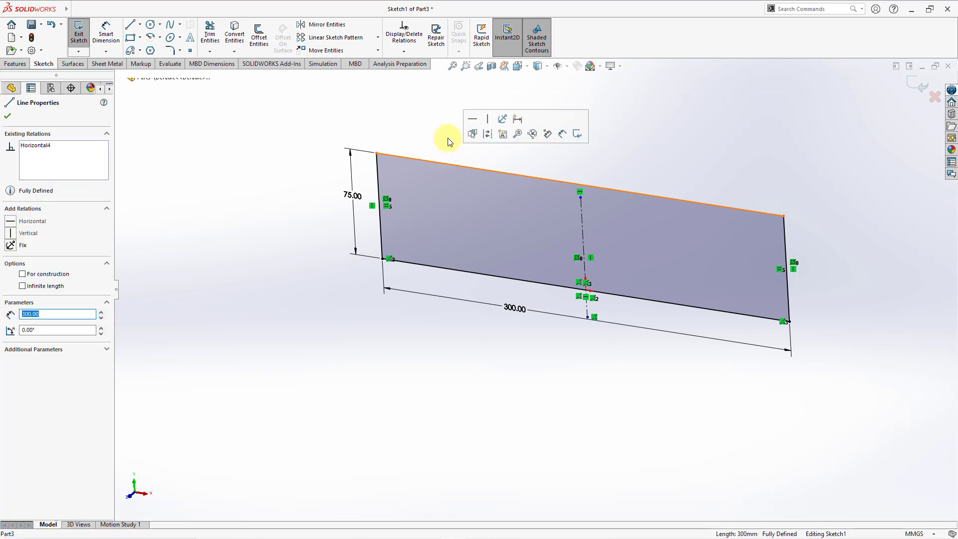
{"action": "key", "text": "Delete"}
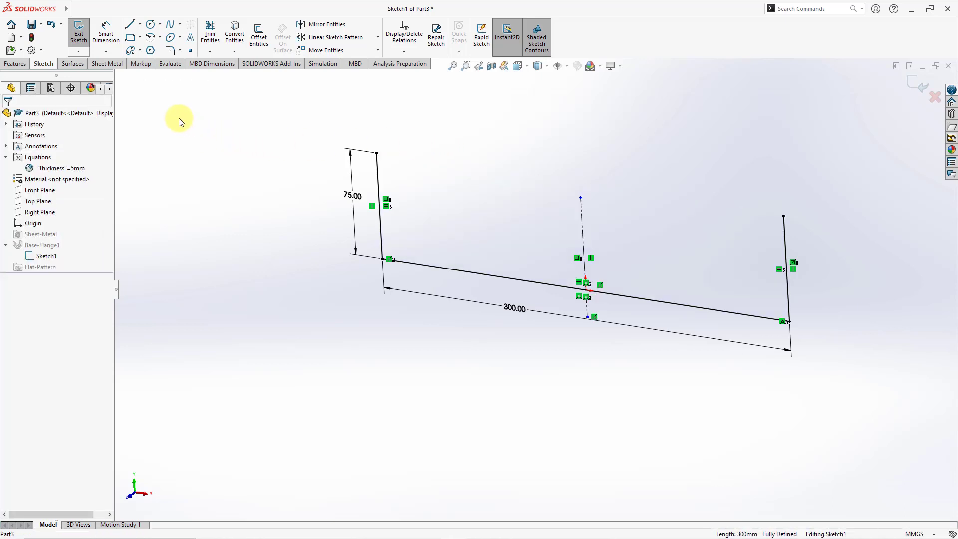
{"action": "left_click", "coordinate": [82, 40]}
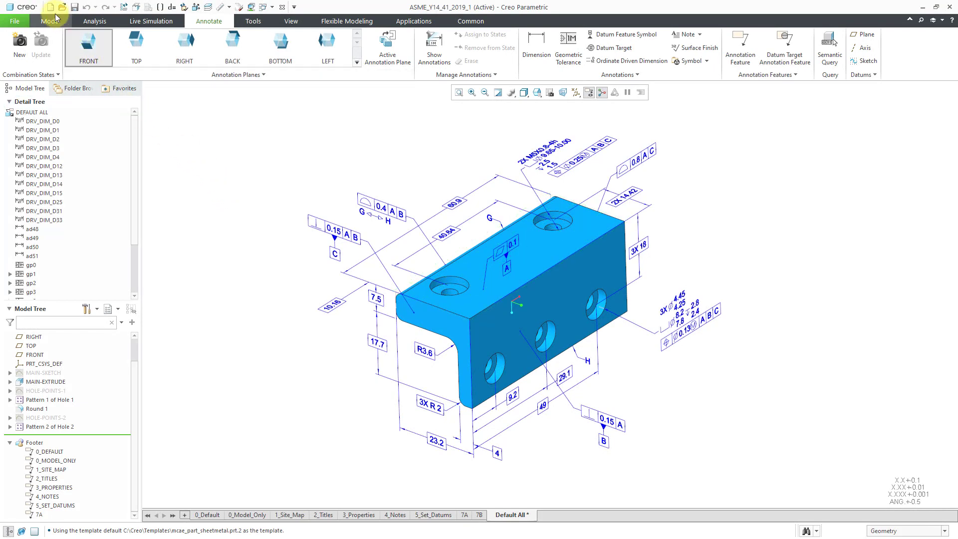
Step: Create a new part with the Sheetmetal sub-type, named PRT0002
{"action": "left_click", "coordinate": [50, 7]}
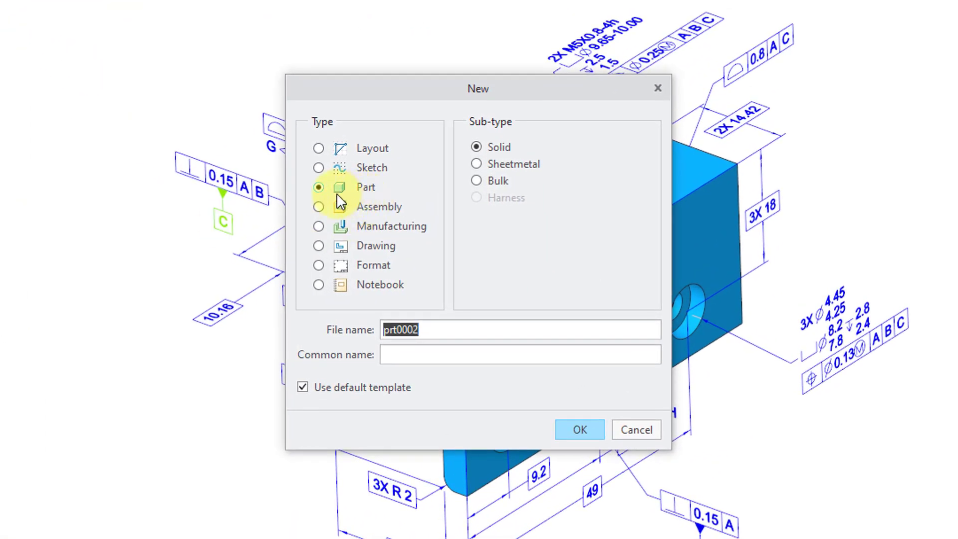
{"action": "left_click", "coordinate": [507, 166]}
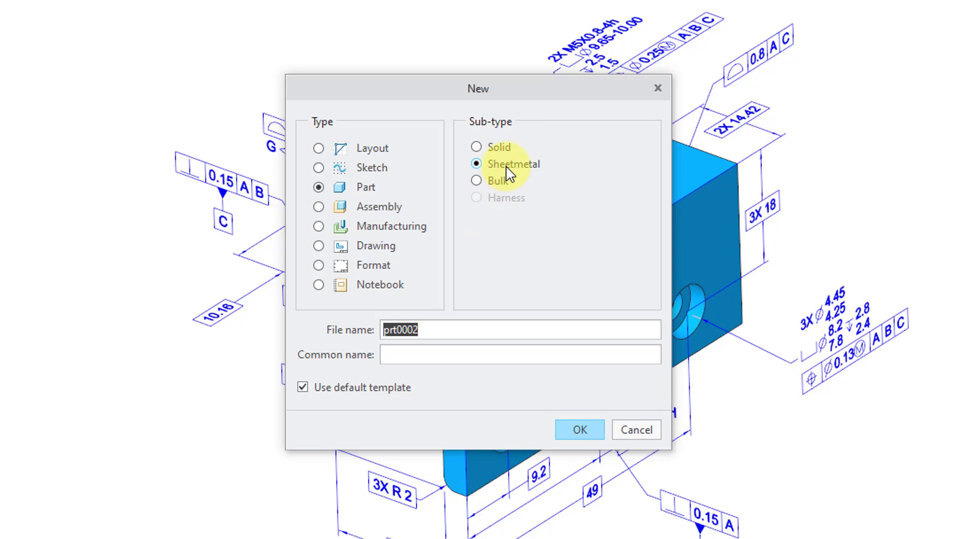
{"action": "left_click", "coordinate": [581, 430]}
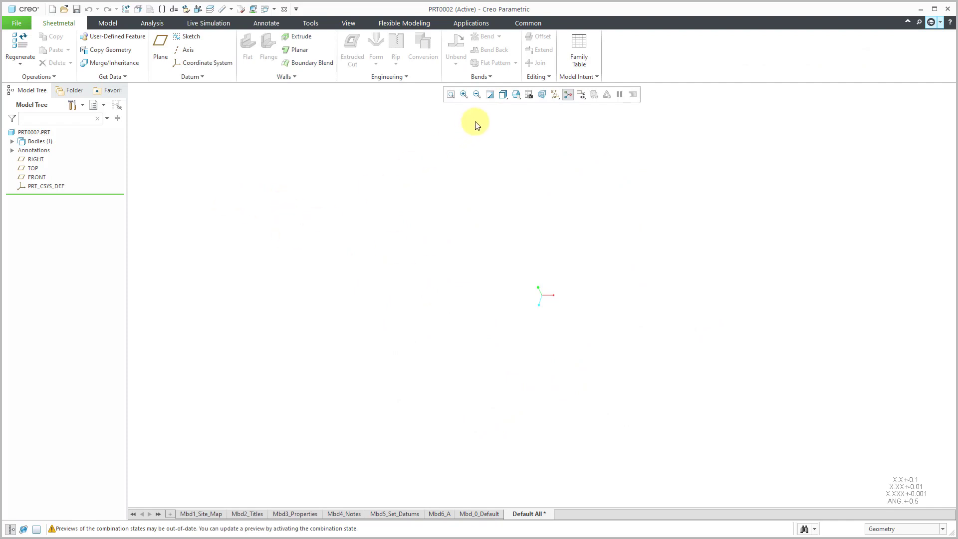
Step: Show the datum planes and begin a sketch on the FRONT plane, viewed straight on
{"action": "left_click", "coordinate": [556, 96]}
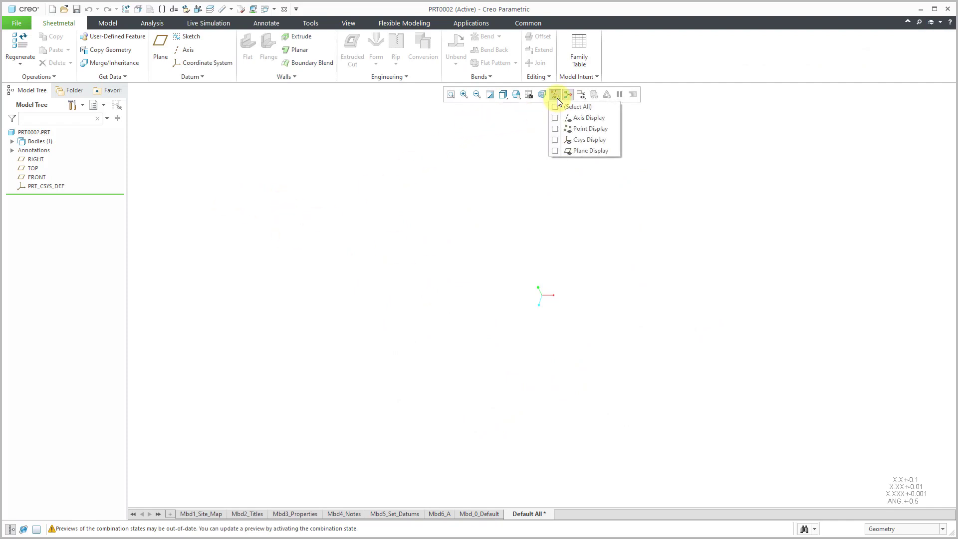
{"action": "left_click", "coordinate": [591, 151]}
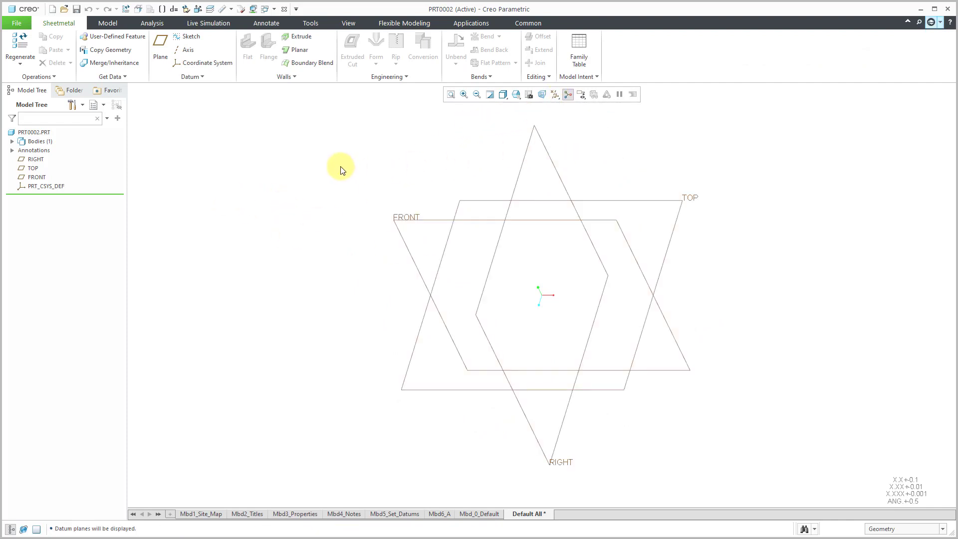
{"action": "left_click", "coordinate": [406, 220]}
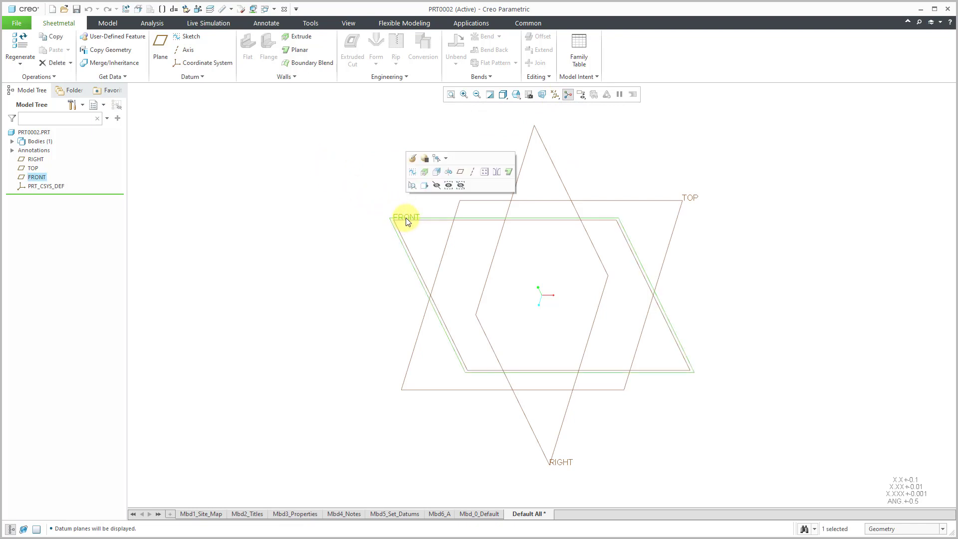
{"action": "left_click", "coordinate": [412, 172]}
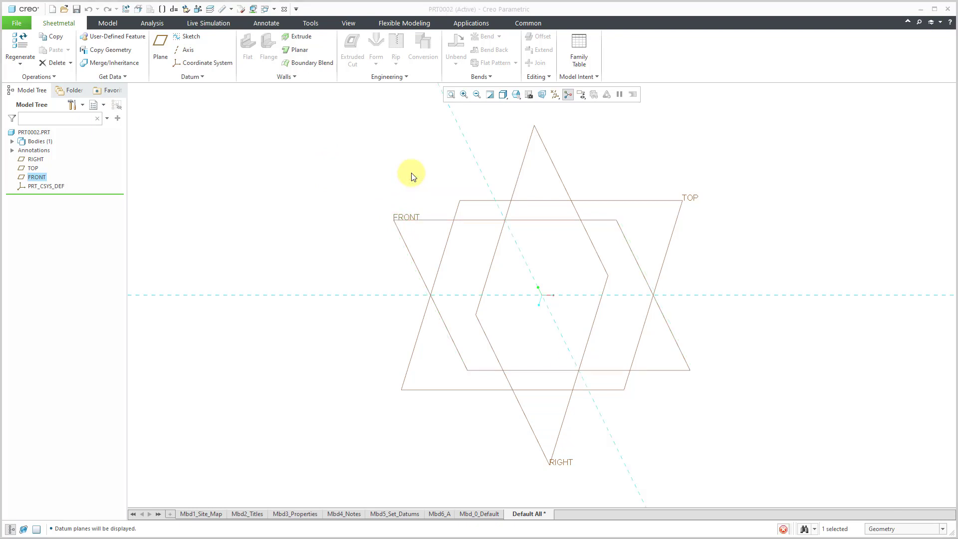
{"action": "left_click", "coordinate": [562, 94]}
Step: Draw the open U profile: two vertical sides joined by a bottom line
{"action": "left_click", "coordinate": [423, 36]}
{"action": "key", "text": "Escape"}
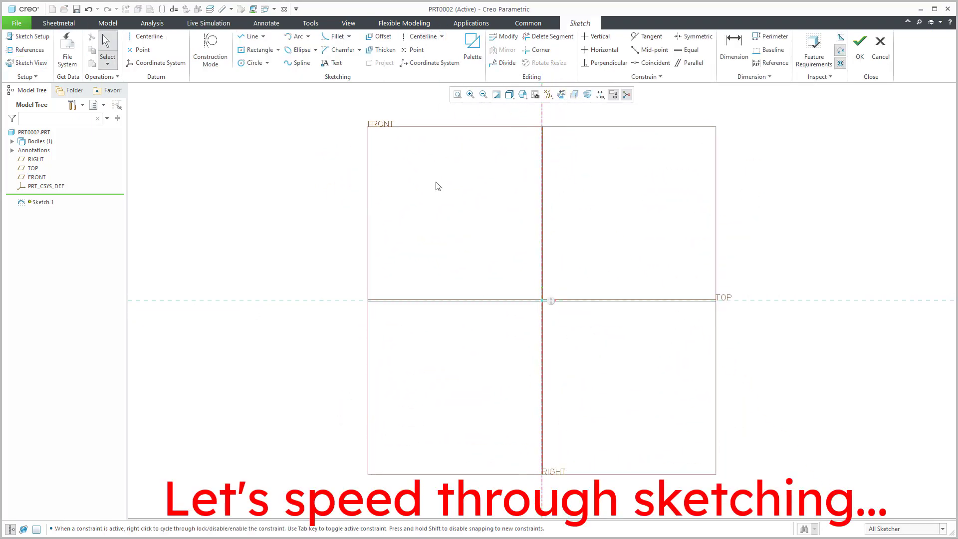
{"action": "left_click", "coordinate": [250, 36]}
{"action": "left_click", "coordinate": [418, 230]}
{"action": "left_click", "coordinate": [418, 300]}
{"action": "left_click", "coordinate": [670, 300]}
{"action": "left_click", "coordinate": [670, 230]}
{"action": "middle_click", "coordinate": [689, 208]}
{"action": "middle_click", "coordinate": [690, 208]}
Step: Make the sides symmetric about the centerline, set the width to 300, and finish the sketch
{"action": "left_click", "coordinate": [693, 36]}
{"action": "left_click", "coordinate": [542, 199]}
{"action": "left_click", "coordinate": [418, 230]}
{"action": "left_click", "coordinate": [671, 230]}
{"action": "middle_click", "coordinate": [643, 174]}
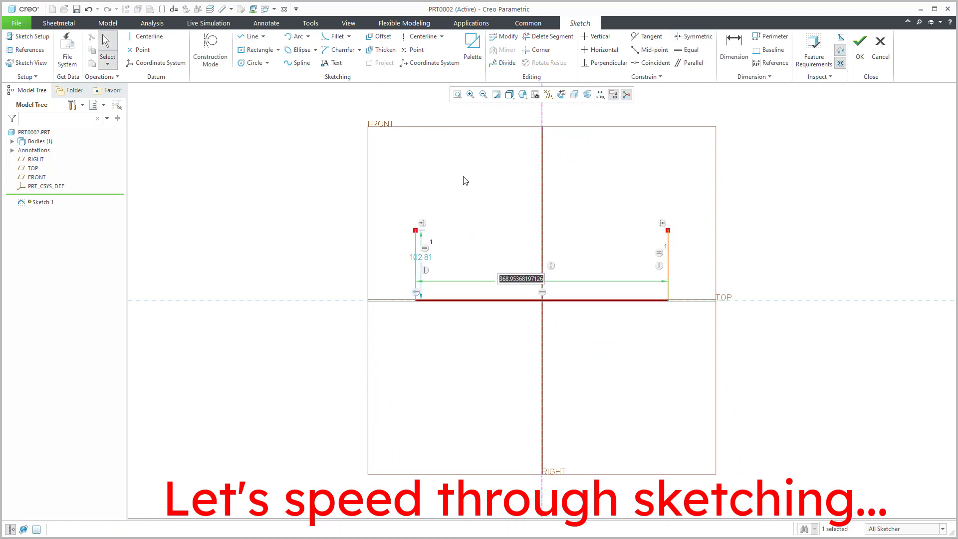
{"action": "type", "text": "300"}
{"action": "key", "text": "Return"}
{"action": "left_click", "coordinate": [859, 50]}
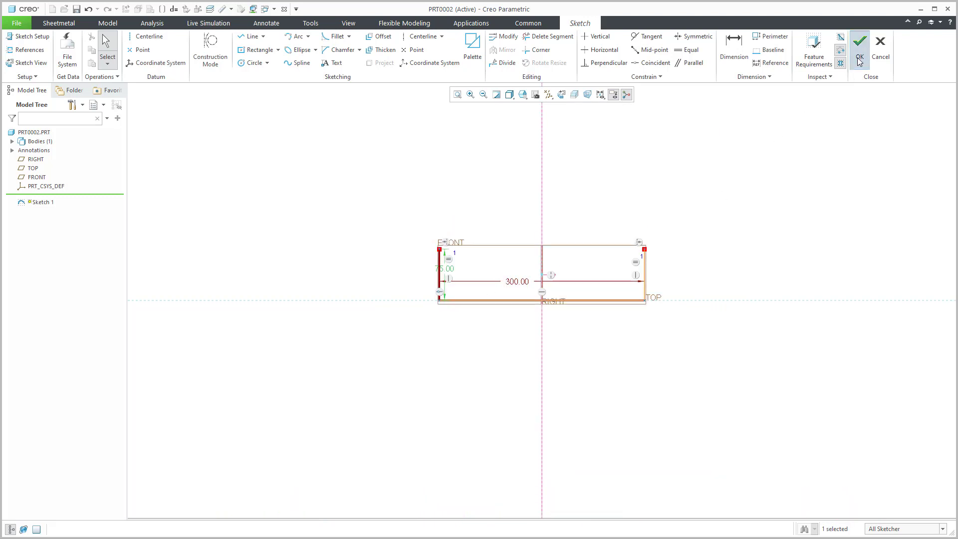
Step: Hide the datum planes and set the model units to millimeter Newton Second, interpreting dimensions
{"action": "left_click", "coordinate": [555, 96]}
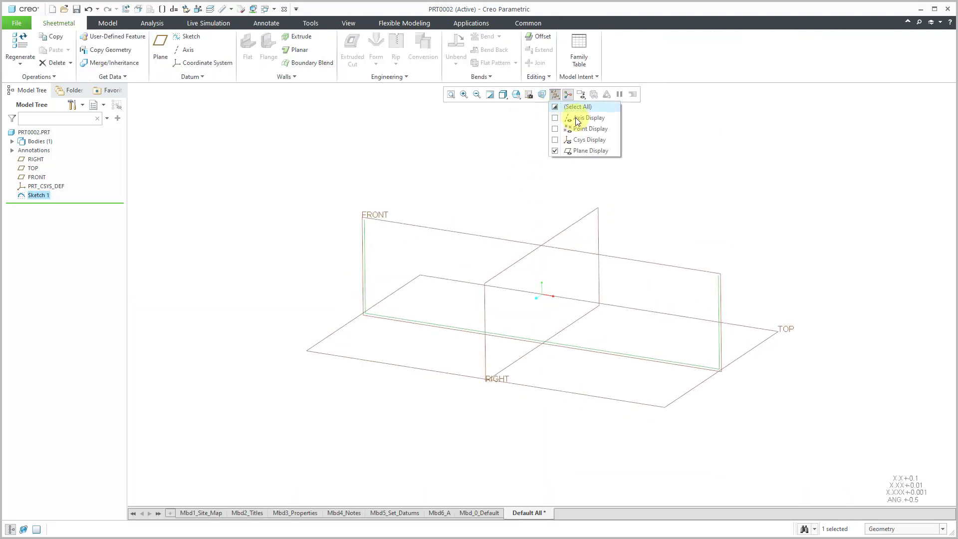
{"action": "left_click", "coordinate": [587, 150]}
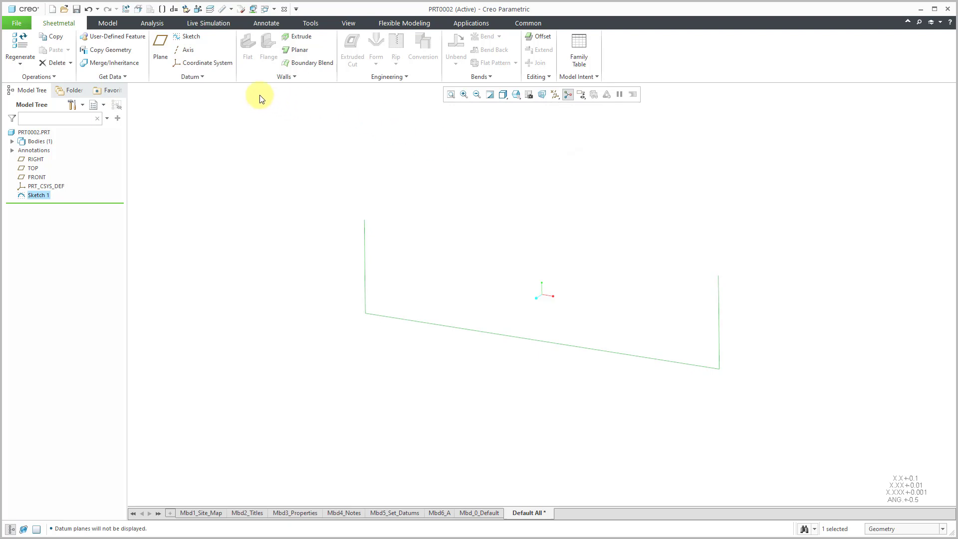
{"action": "left_click", "coordinate": [136, 12]}
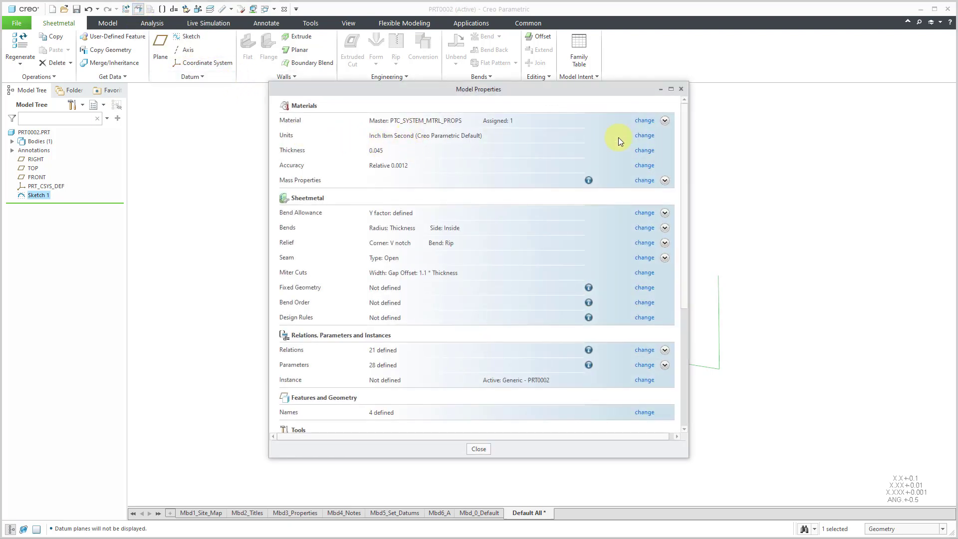
{"action": "left_click", "coordinate": [645, 138]}
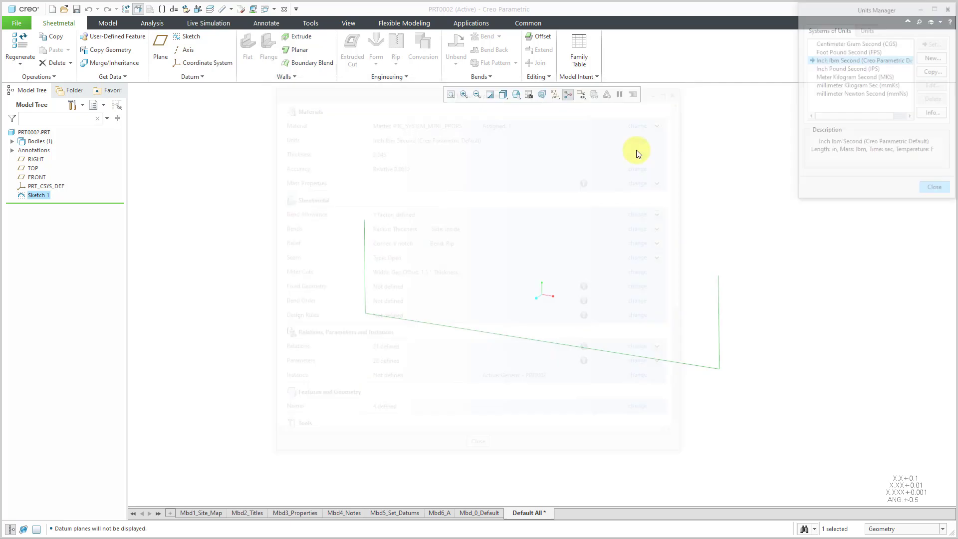
{"action": "left_click", "coordinate": [830, 94]}
{"action": "left_click", "coordinate": [933, 43]}
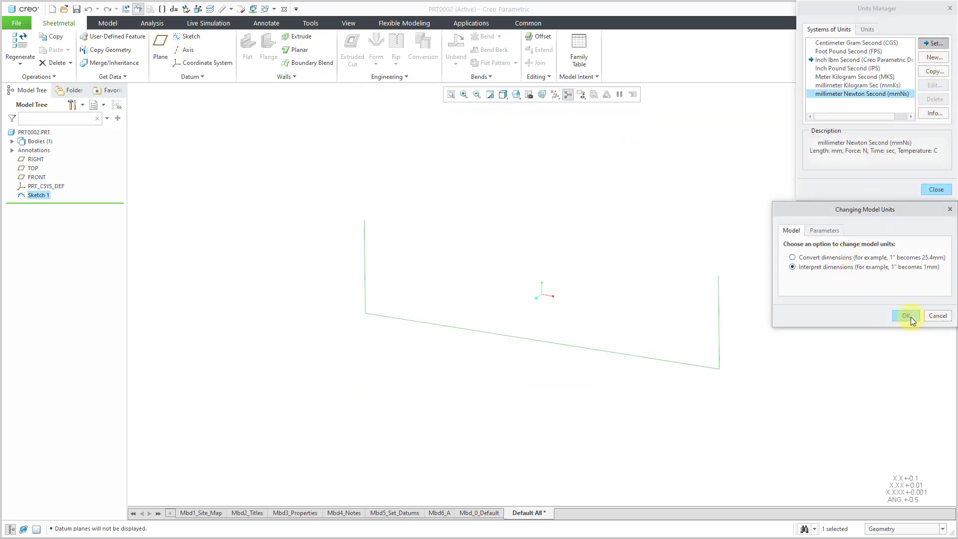
{"action": "left_click", "coordinate": [906, 315]}
{"action": "left_click", "coordinate": [936, 189]}
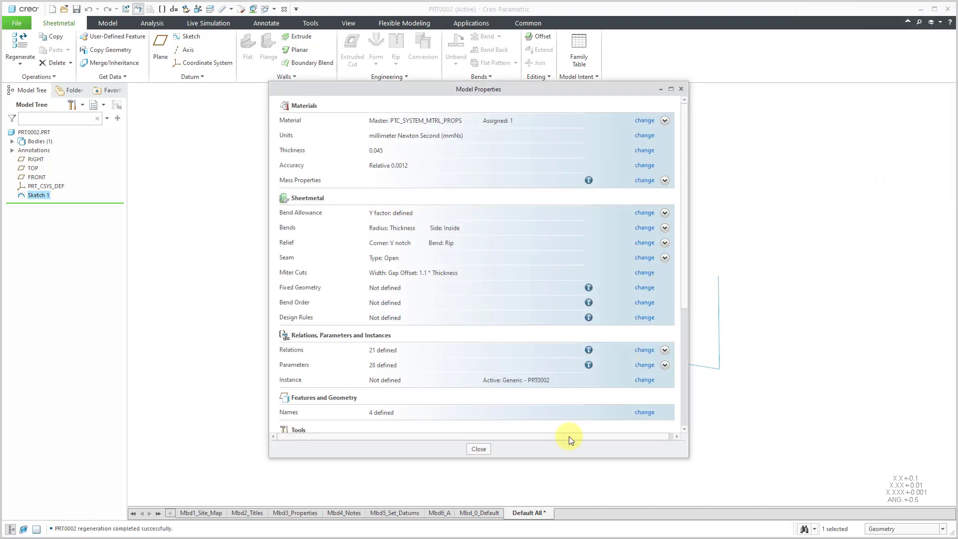
{"action": "left_click", "coordinate": [479, 450]}
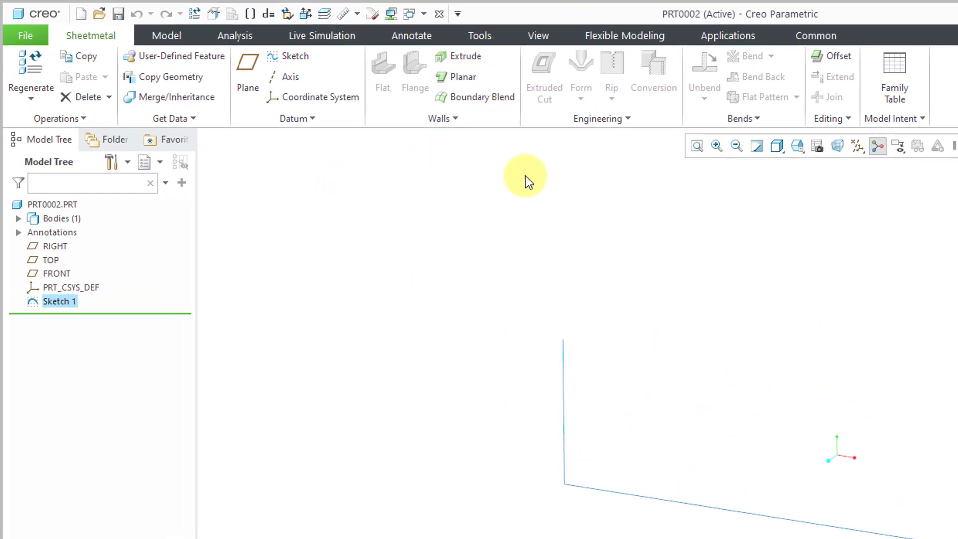
Step: Extrude Sketch 1 as a sheet-metal first wall with 5 thickness
{"action": "left_click", "coordinate": [478, 56]}
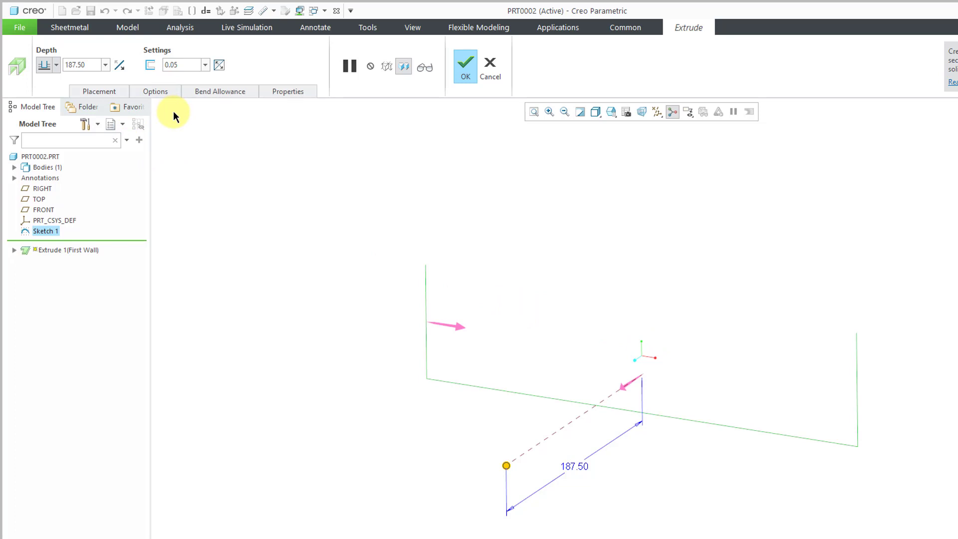
{"action": "left_click", "coordinate": [182, 65]}
{"action": "type", "text": "5"}
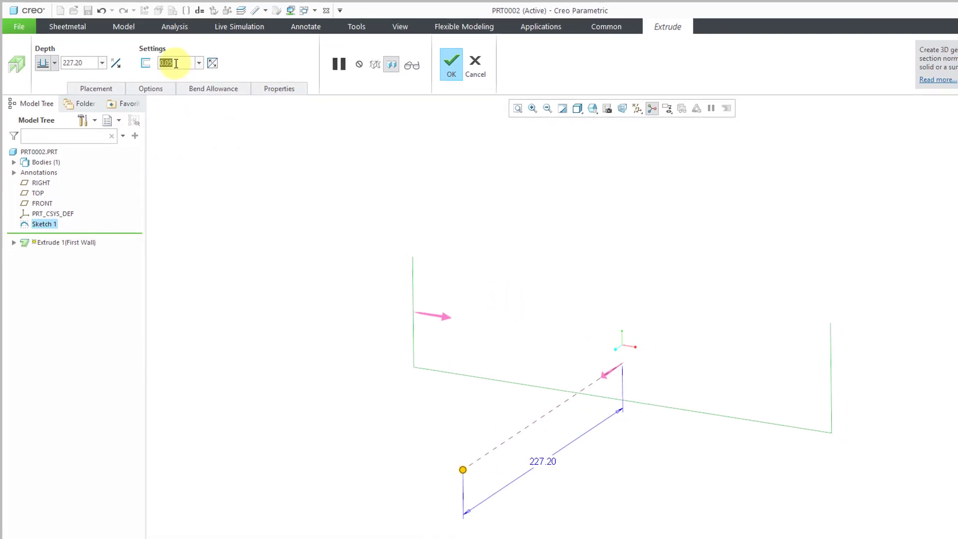
{"action": "key", "text": "Return"}
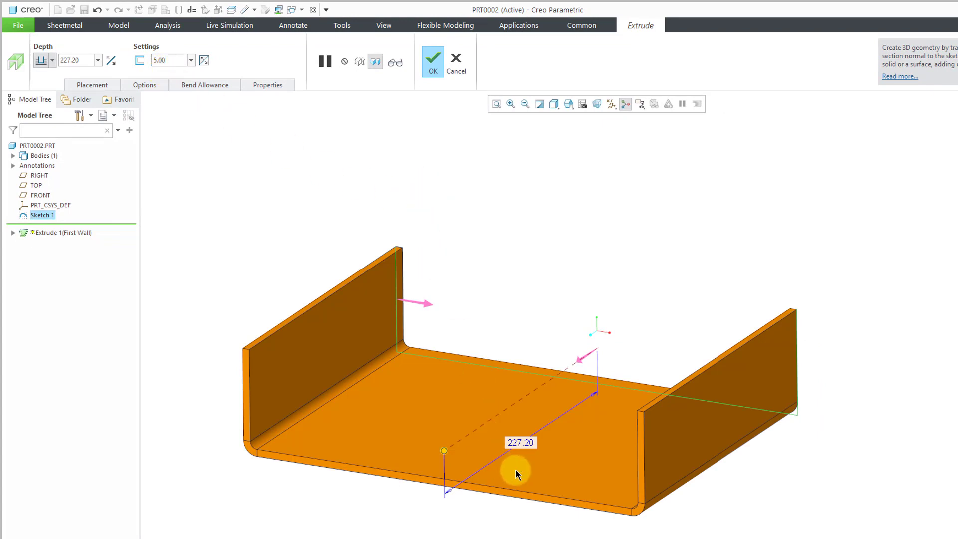
Step: Set the wall depth to 200 and make it Symmetric about the sketch
{"action": "double_click", "coordinate": [517, 444]}
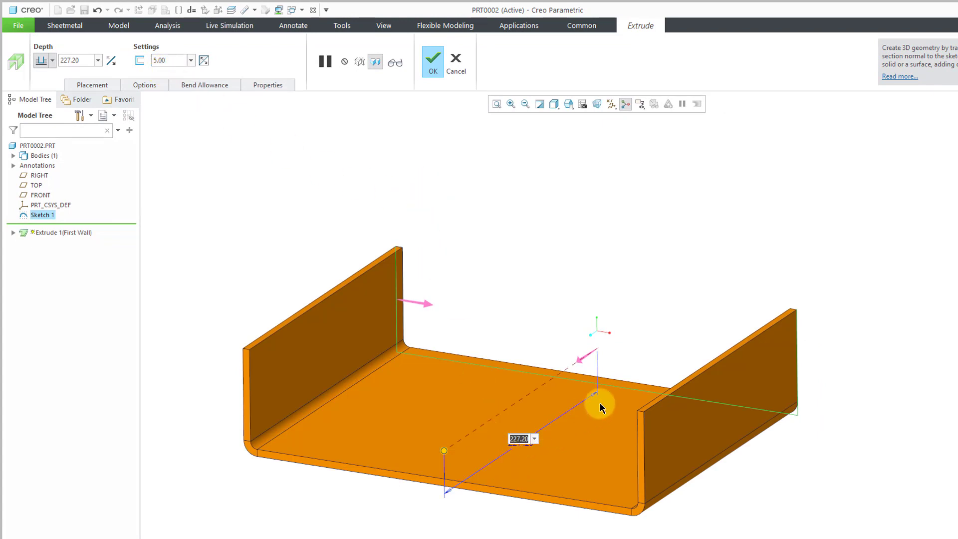
{"action": "type", "text": "200"}
{"action": "key", "text": "Return"}
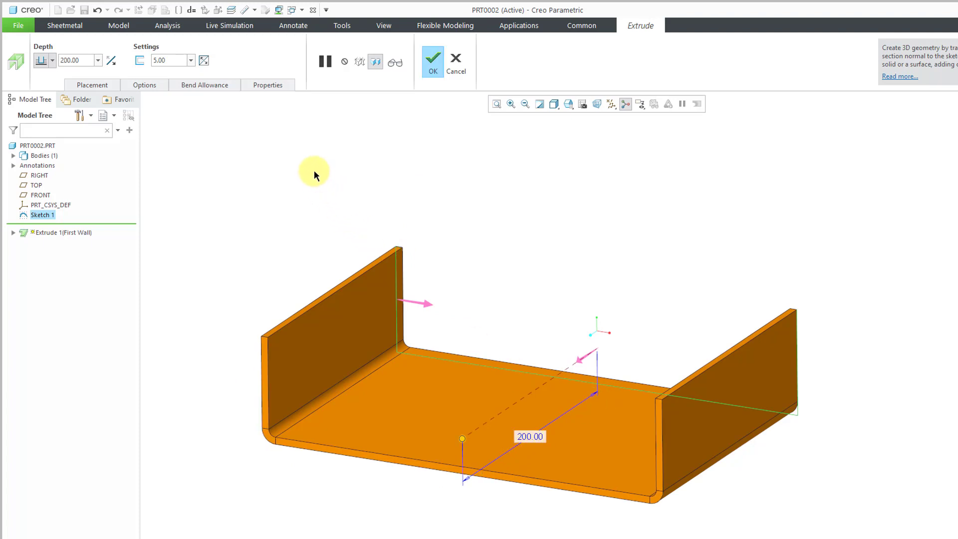
{"action": "left_click", "coordinate": [53, 63]}
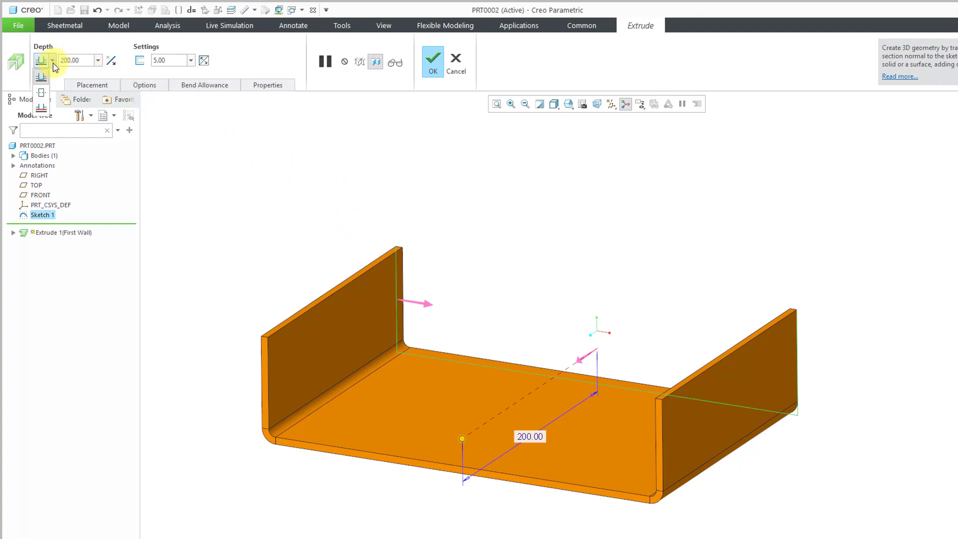
{"action": "left_click", "coordinate": [42, 92]}
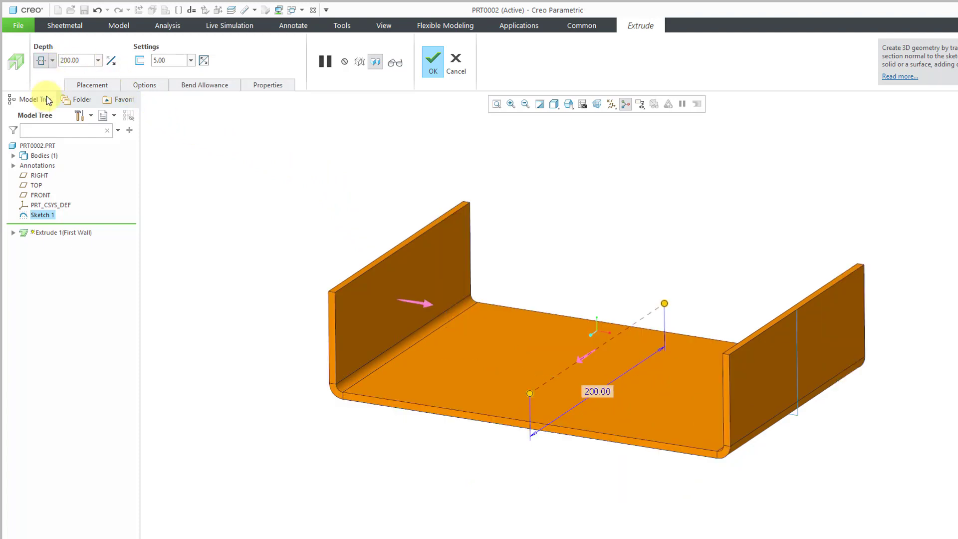
Step: Flip the wall thickness to the opposite side of the sketch
{"action": "left_click", "coordinate": [204, 61]}
{"action": "left_click", "coordinate": [204, 61]}
{"action": "left_click", "coordinate": [204, 61]}
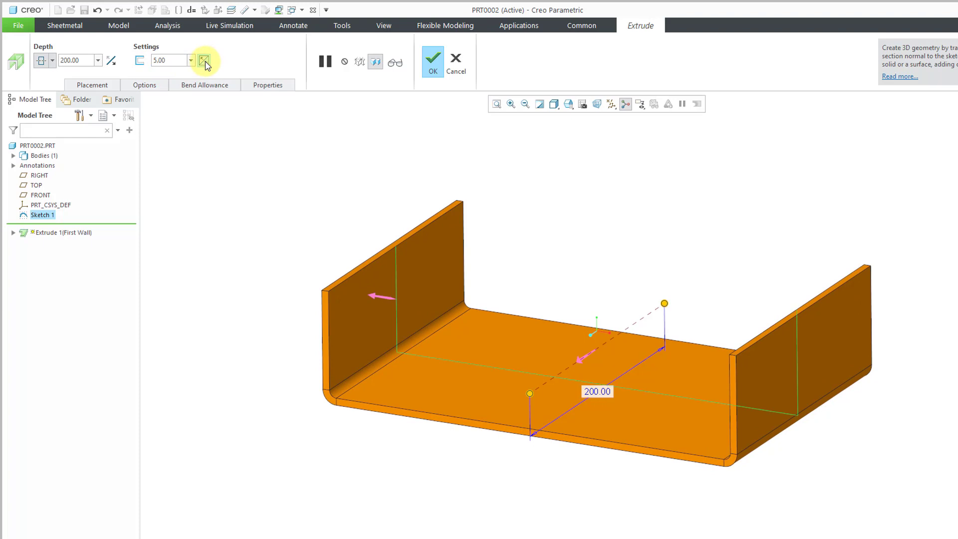
{"action": "left_click", "coordinate": [92, 85]}
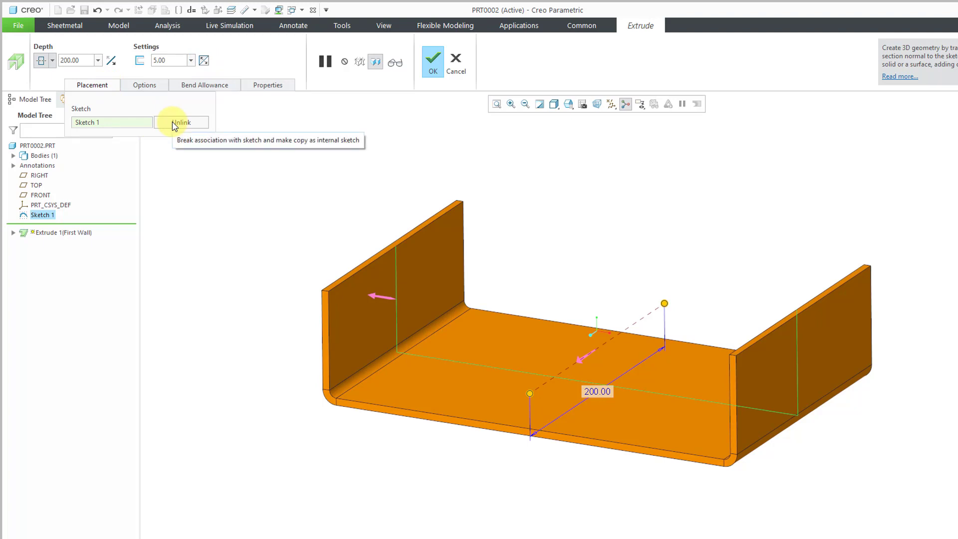
Step: Keep bends on sharp edges with a 12.00 Inside radius, reviewing Bend Allowance and Properties
{"action": "left_click", "coordinate": [145, 85]}
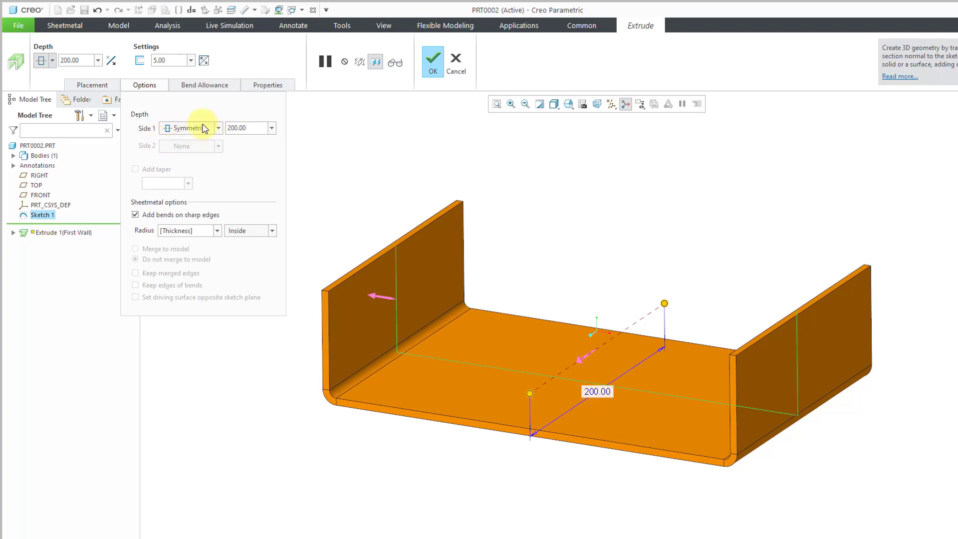
{"action": "left_click", "coordinate": [135, 214]}
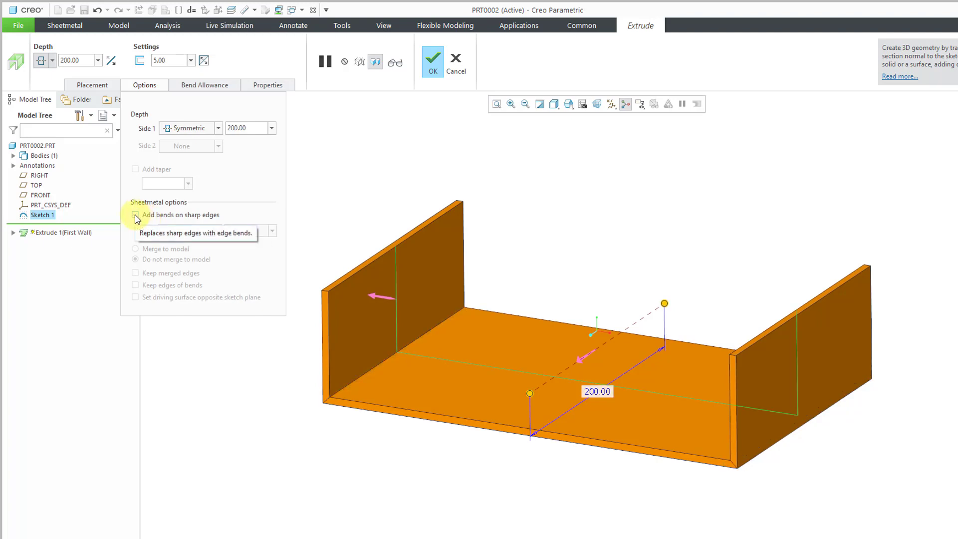
{"action": "left_click", "coordinate": [135, 215]}
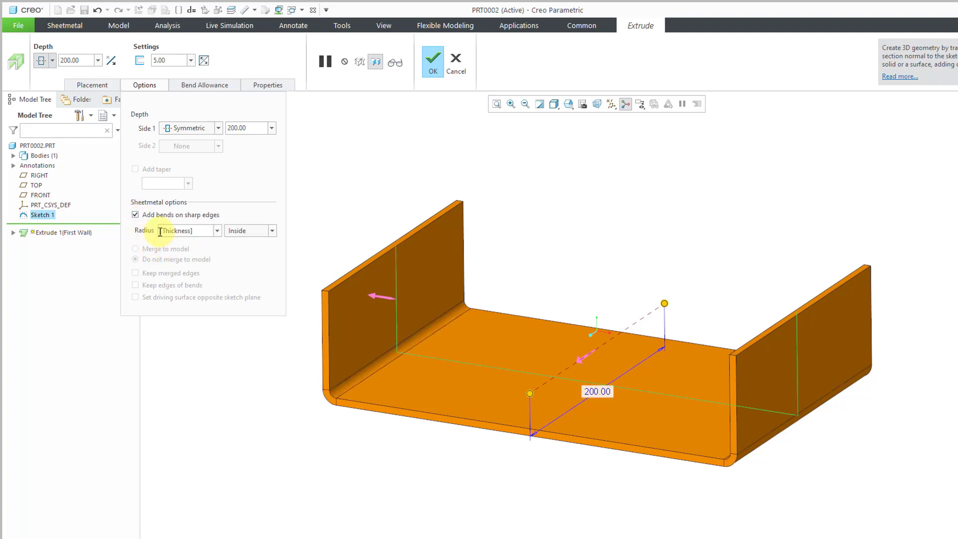
{"action": "left_click", "coordinate": [218, 230]}
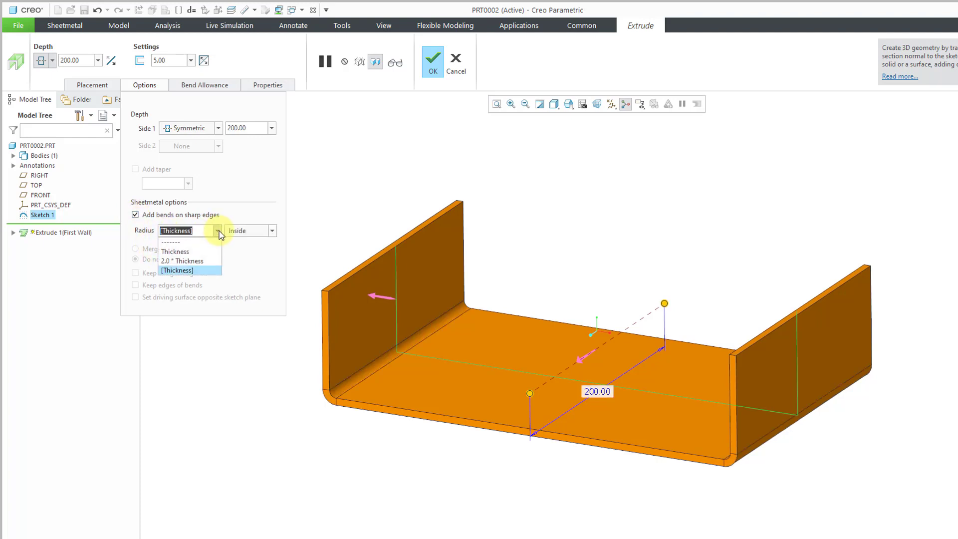
{"action": "left_click", "coordinate": [208, 261]}
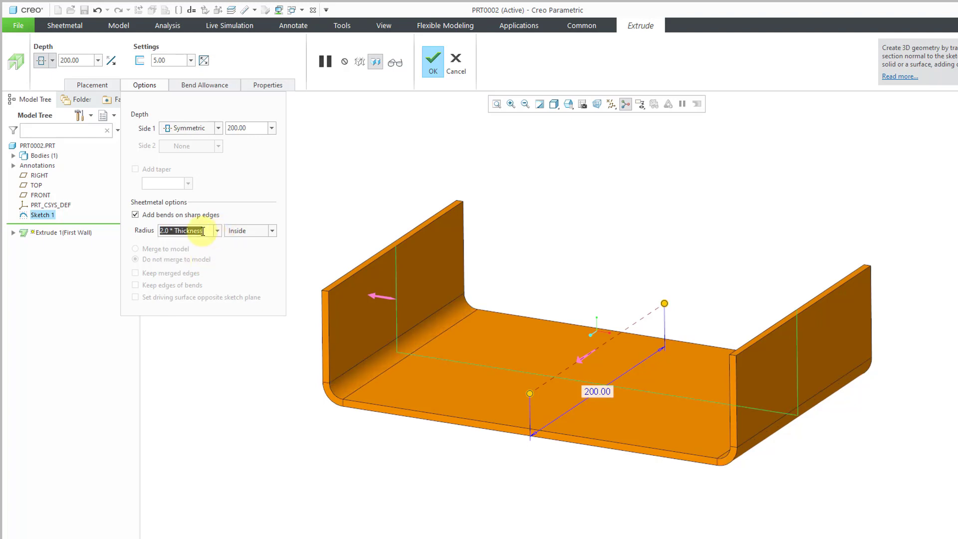
{"action": "type", "text": "12"}
{"action": "key", "text": "Return"}
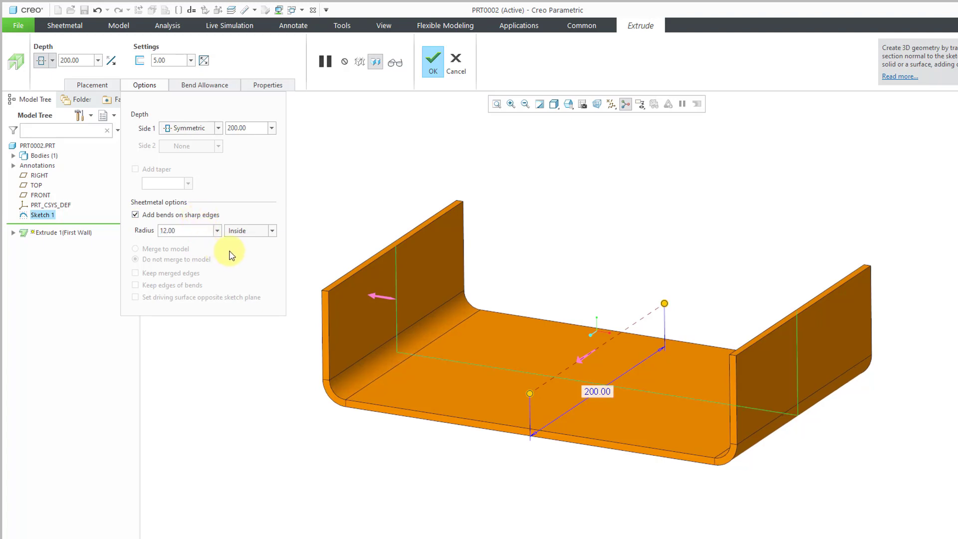
{"action": "left_click", "coordinate": [274, 230]}
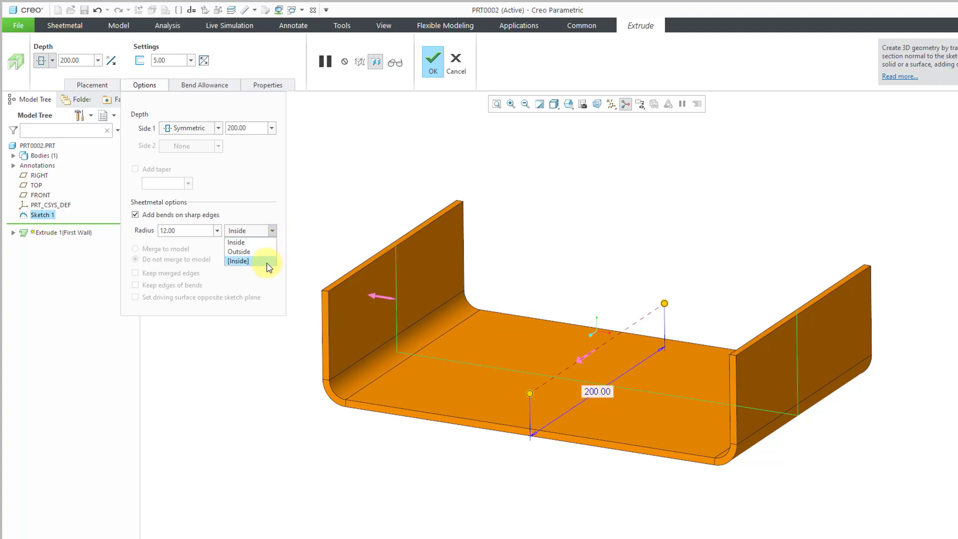
{"action": "left_click", "coordinate": [269, 208]}
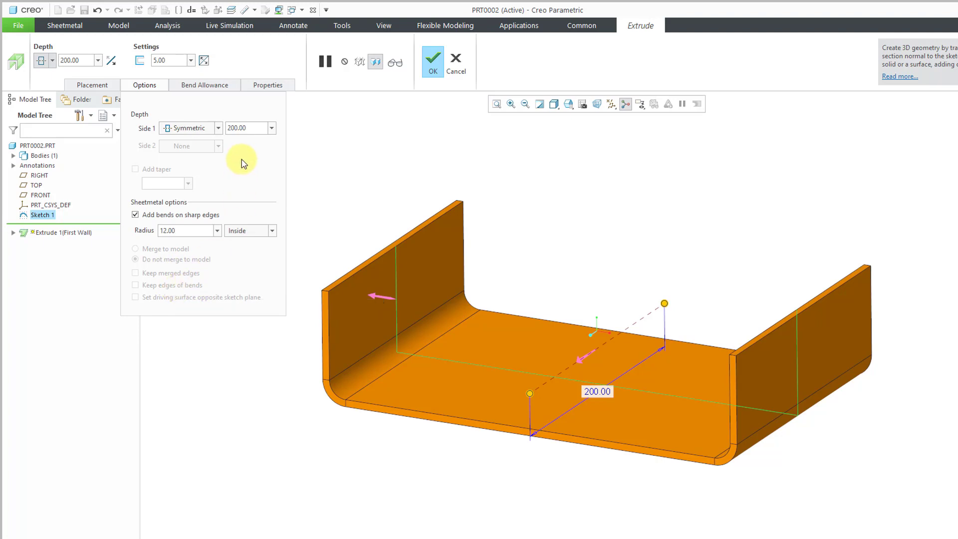
{"action": "left_click", "coordinate": [209, 88]}
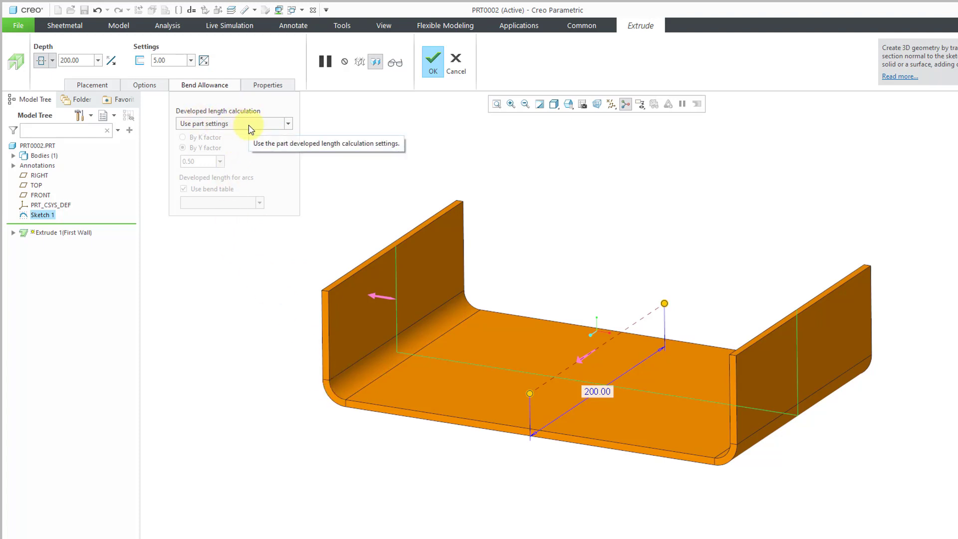
{"action": "left_click", "coordinate": [255, 88]}
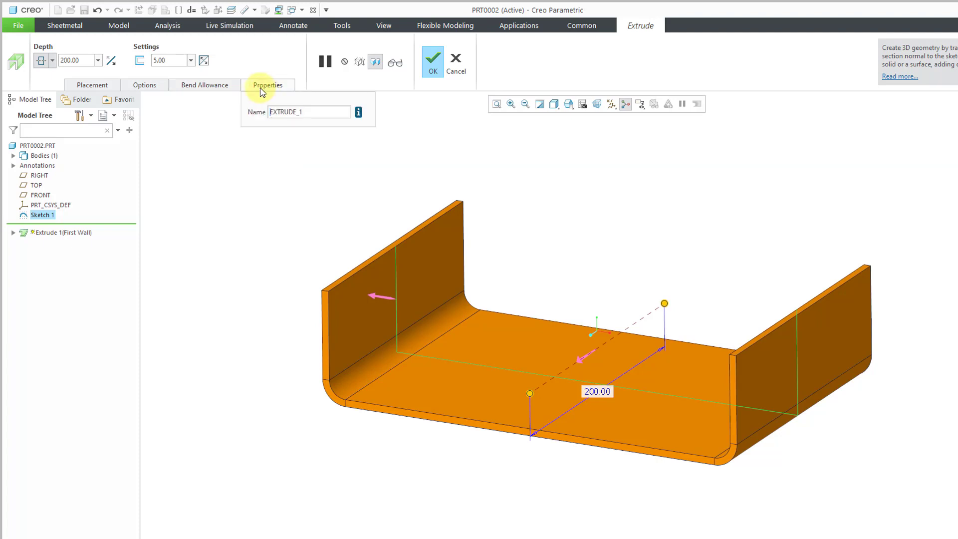
Step: Finish the first wall, then close Sketch 1 with a line joining its two top endpoints
{"action": "left_click", "coordinate": [433, 65]}
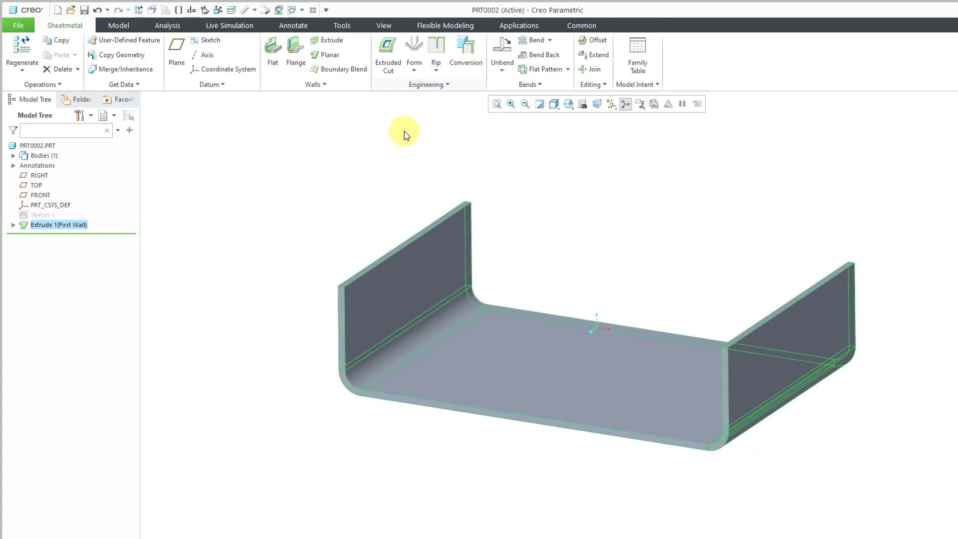
{"action": "left_click", "coordinate": [41, 215]}
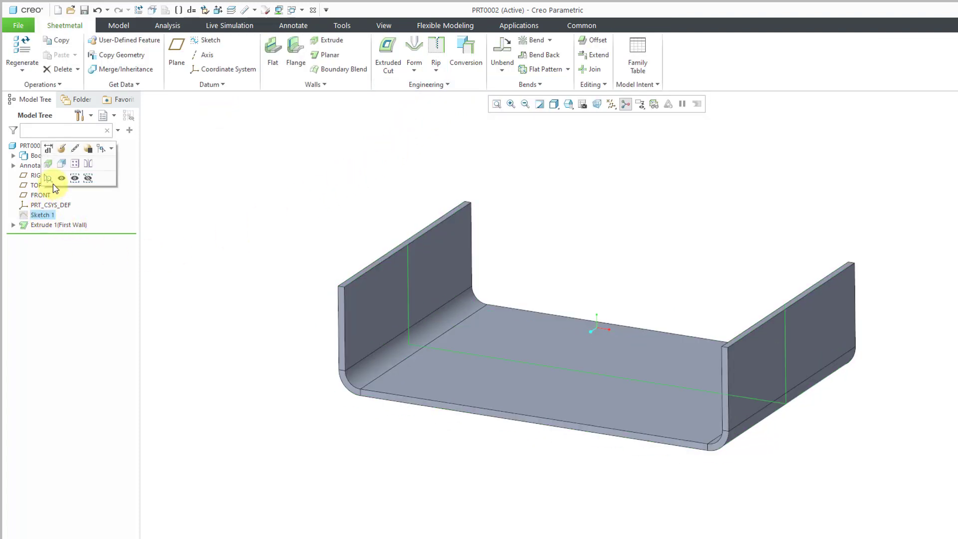
{"action": "left_click", "coordinate": [58, 151]}
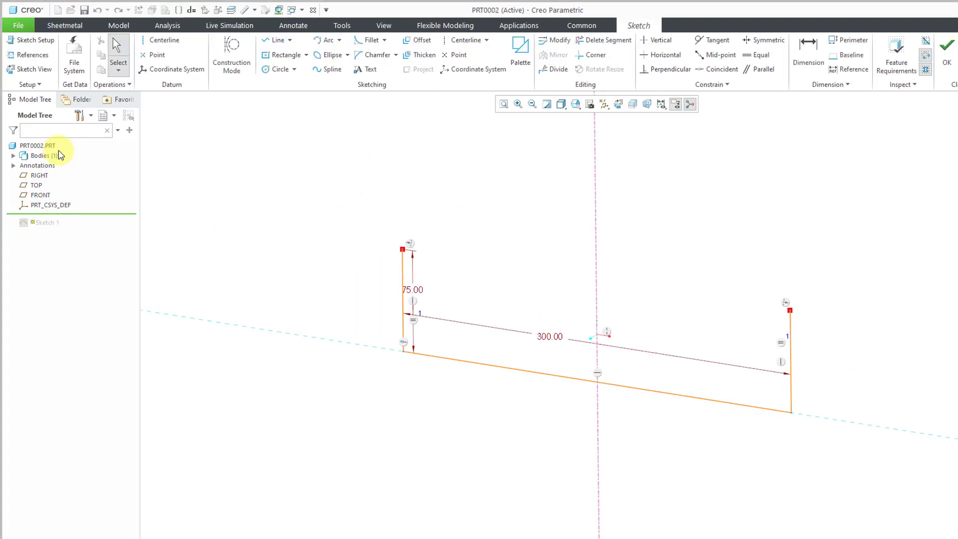
{"action": "left_click", "coordinate": [277, 40]}
{"action": "left_click", "coordinate": [402, 250]}
{"action": "left_click", "coordinate": [791, 310]}
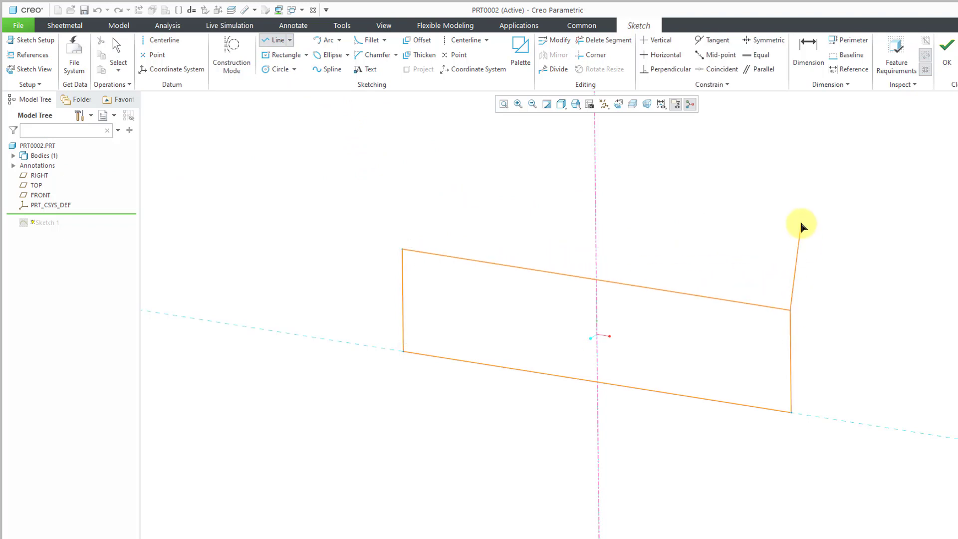
{"action": "middle_click", "coordinate": [798, 227]}
{"action": "middle_click", "coordinate": [792, 229]}
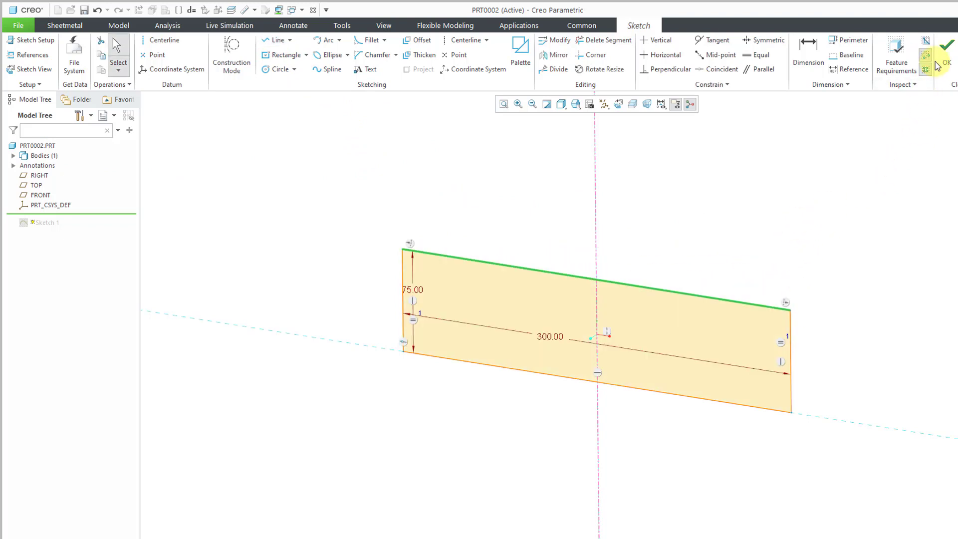
{"action": "left_click", "coordinate": [946, 46]}
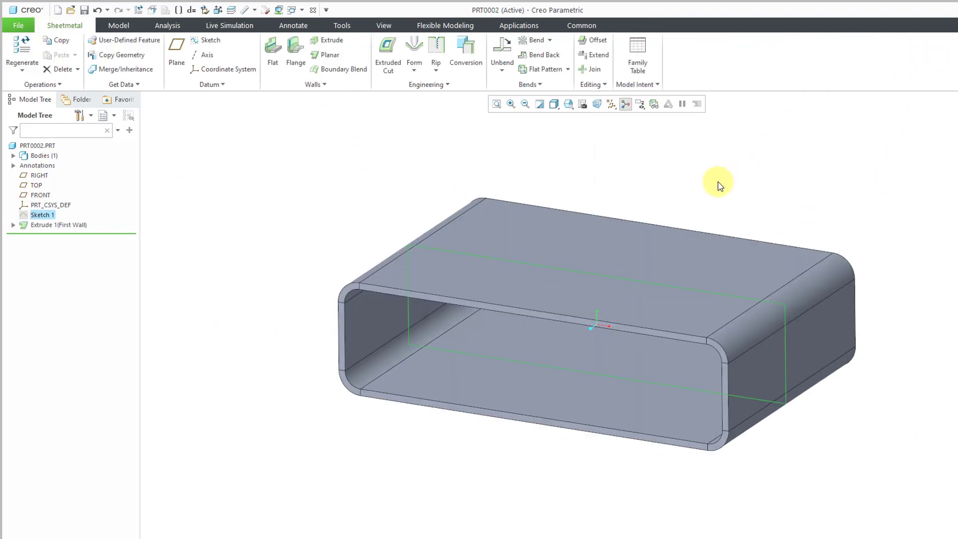
Step: Orbit the model to inspect the closed rectangular tube and its seam gap
{"action": "left_click", "coordinate": [382, 169]}
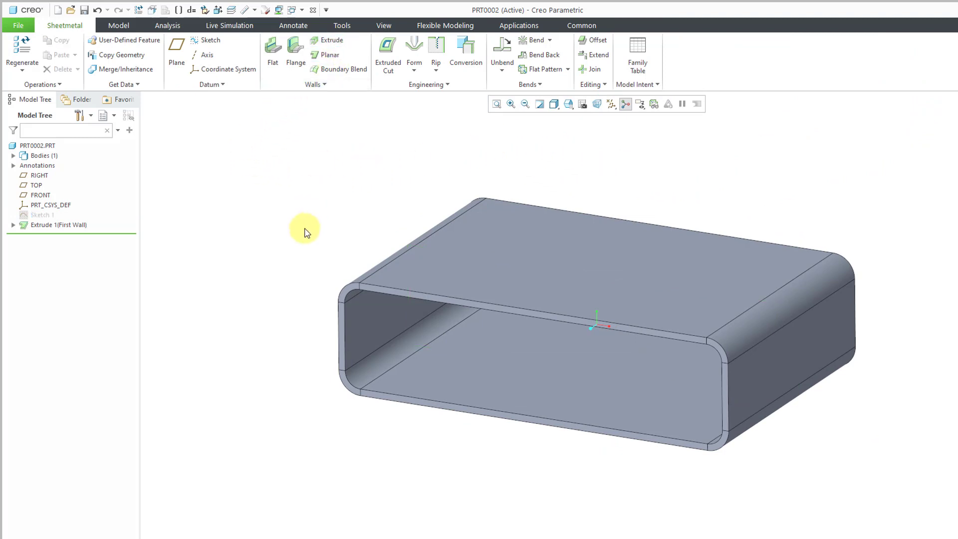
{"action": "mouse_move", "coordinate": [367, 226]}
{"action": "middle_mouse_down"}
{"action": "mouse_move", "coordinate": [374, 179]}
{"action": "mouse_move", "coordinate": [383, 218]}
{"action": "mouse_move", "coordinate": [367, 219]}
{"action": "middle_mouse_up"}
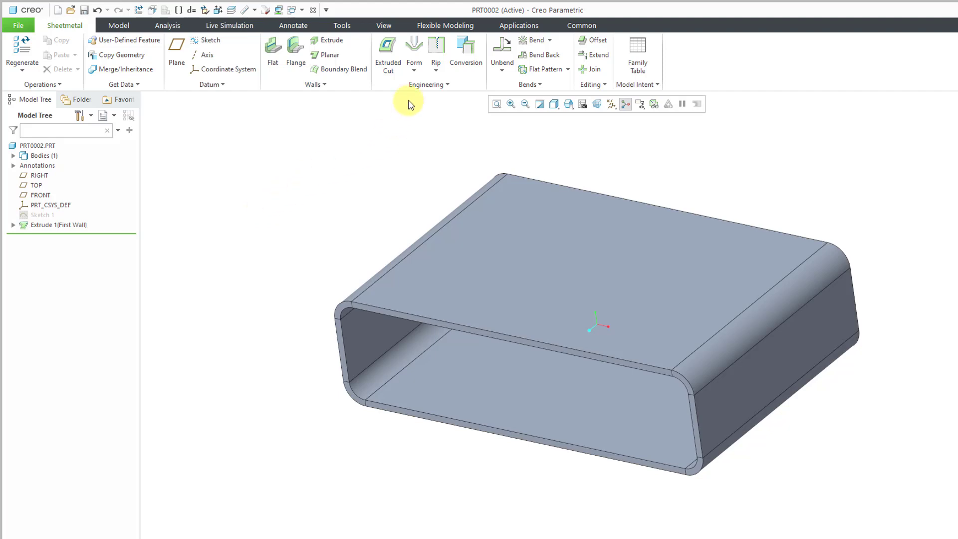
{"action": "mouse_move", "coordinate": [348, 212]}
{"action": "middle_mouse_down"}
{"action": "mouse_move", "coordinate": [364, 190]}
{"action": "mouse_move", "coordinate": [391, 201]}
{"action": "mouse_move", "coordinate": [365, 192]}
{"action": "mouse_move", "coordinate": [369, 203]}
{"action": "mouse_move", "coordinate": [361, 192]}
{"action": "middle_mouse_up"}
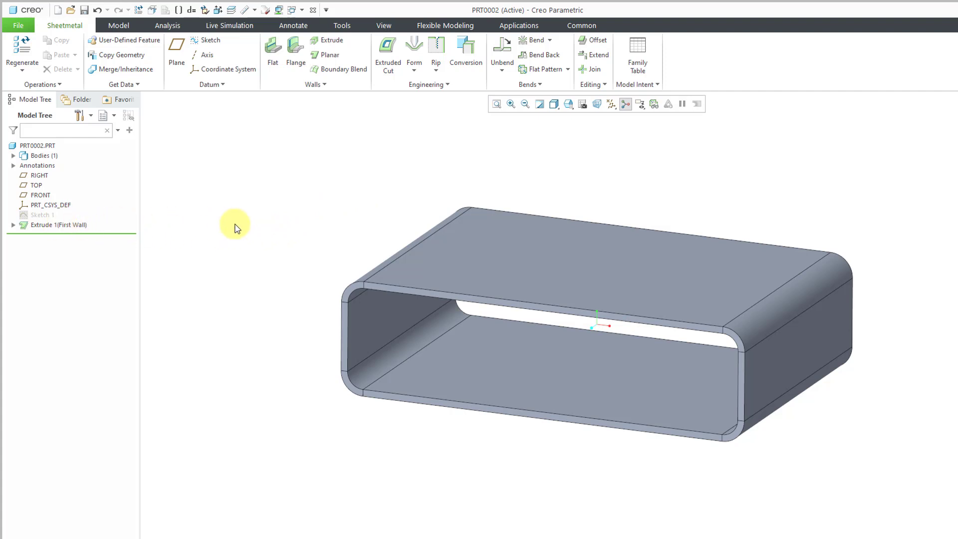
Step: Delete Extrude 1 and start a Planar first wall from Sketch 1 at 5.00 thickness
{"action": "left_click", "coordinate": [64, 226]}
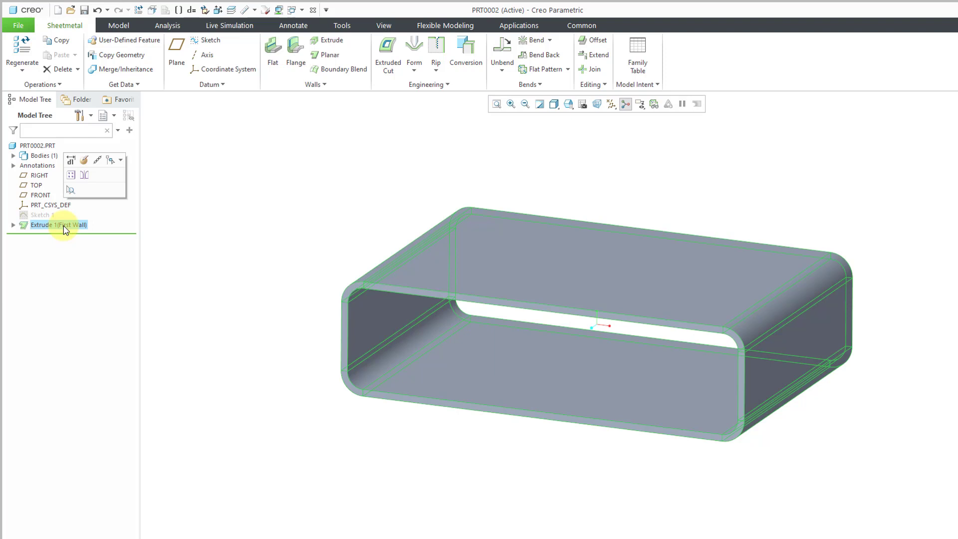
{"action": "left_click", "coordinate": [12, 225]}
{"action": "right_click", "coordinate": [61, 223]}
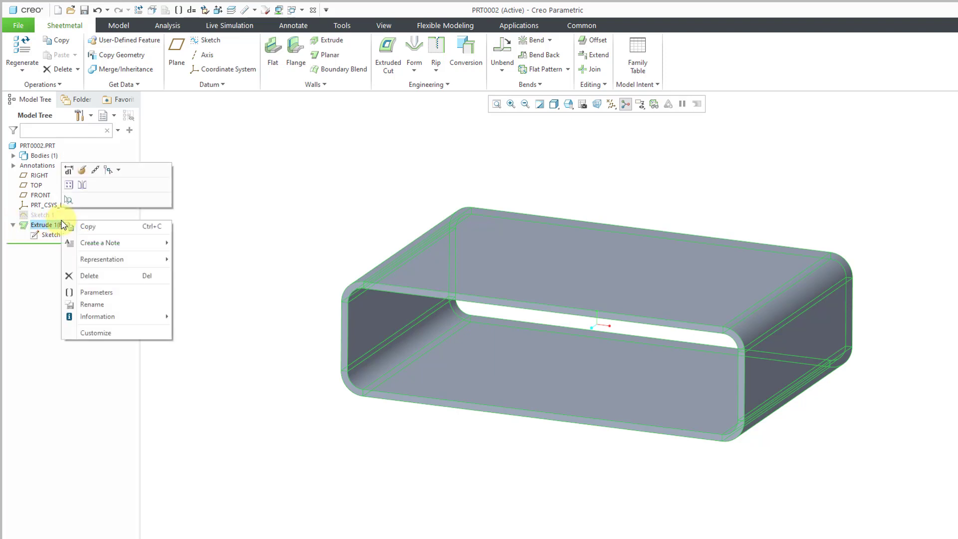
{"action": "left_click", "coordinate": [90, 276]}
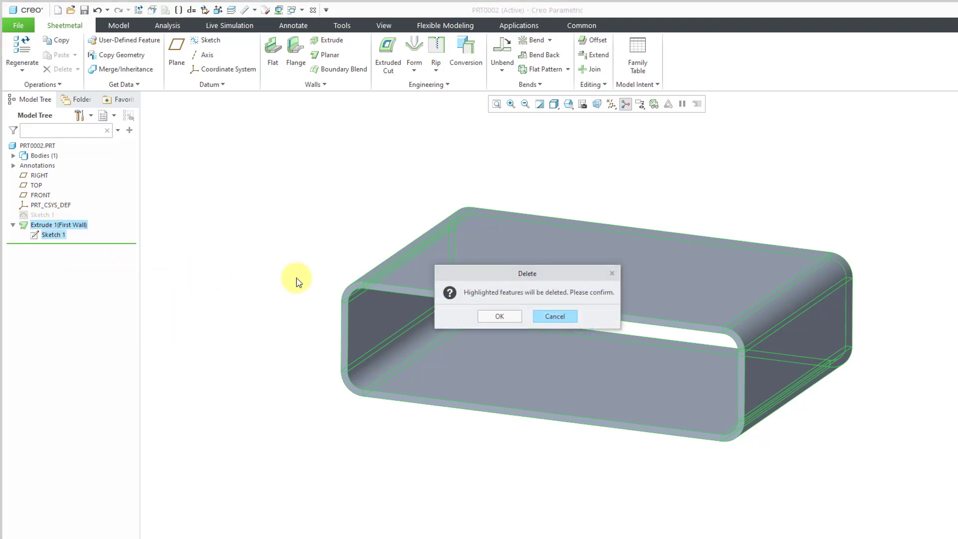
{"action": "left_click", "coordinate": [499, 316]}
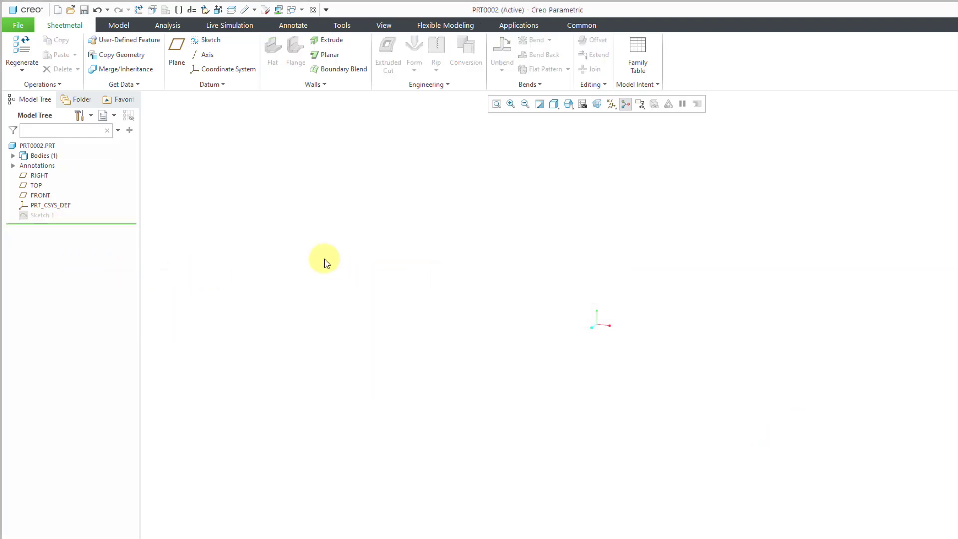
{"action": "left_click", "coordinate": [44, 215]}
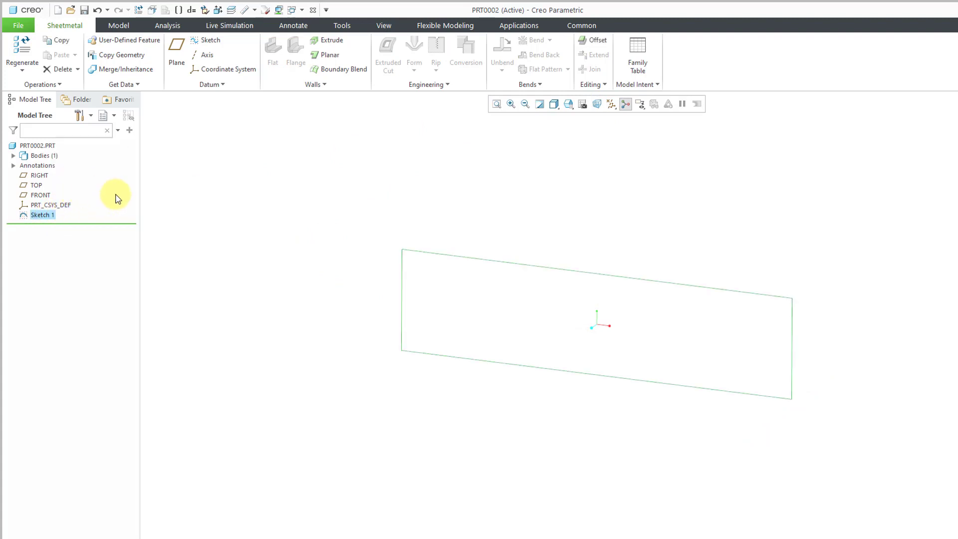
{"action": "left_click", "coordinate": [329, 55]}
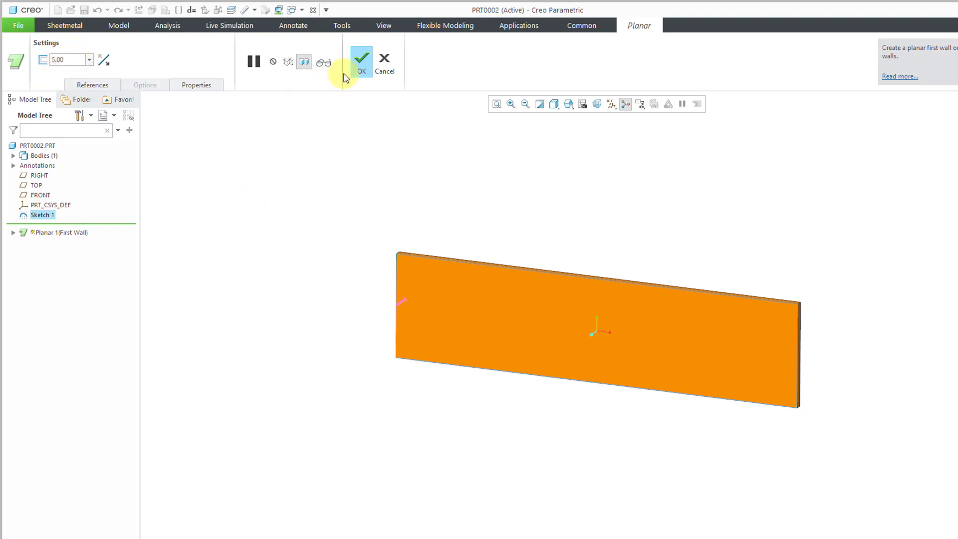
Step: Finish the planar wall, then extrude Sketch 1 into a 187.50-deep sheet-metal wall
{"action": "left_click", "coordinate": [361, 61]}
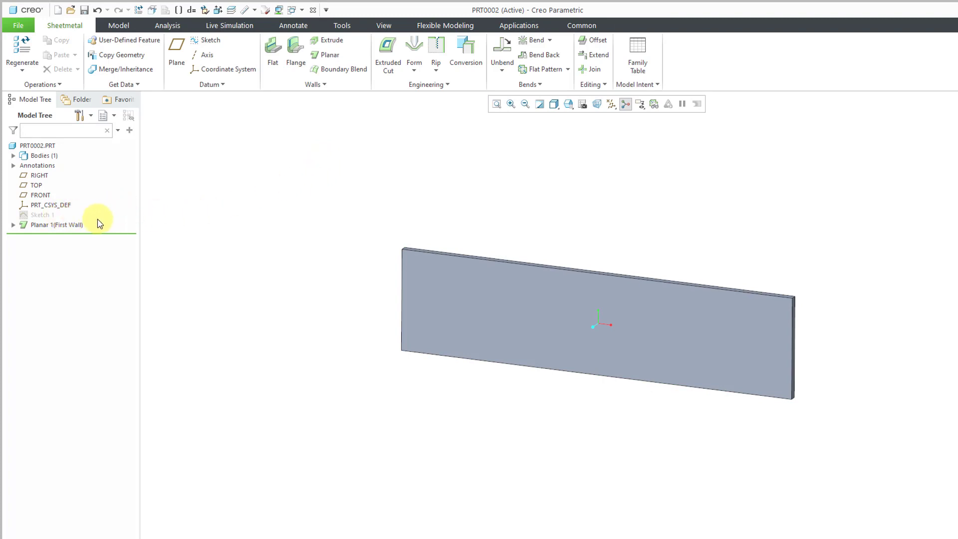
{"action": "left_click", "coordinate": [36, 214]}
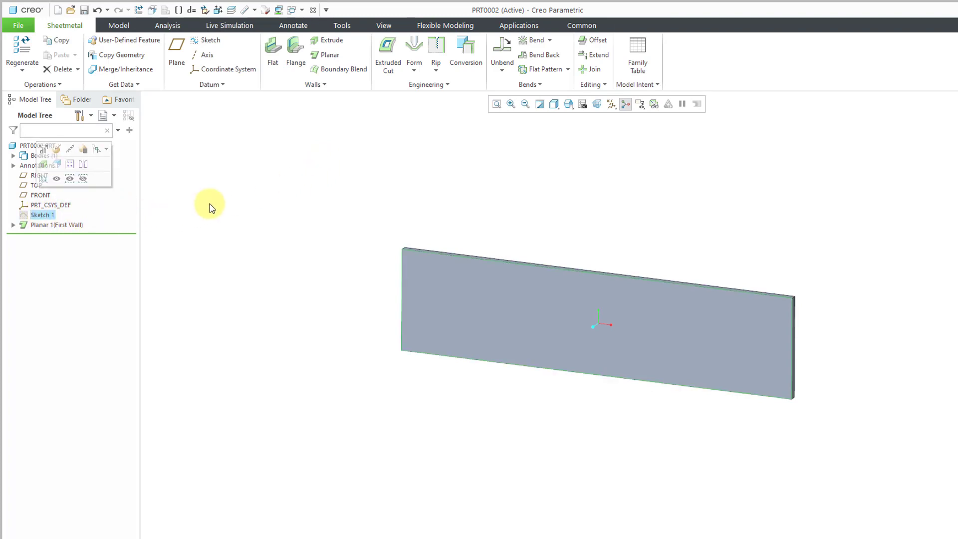
{"action": "left_click", "coordinate": [330, 40]}
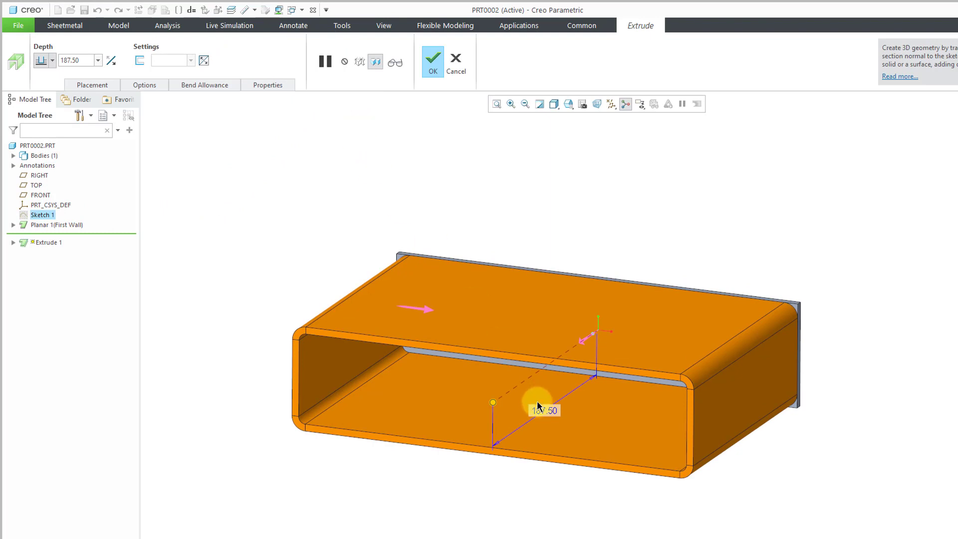
{"action": "double_click", "coordinate": [543, 410]}
{"action": "left_click", "coordinate": [427, 150]}
{"action": "middle_click", "coordinate": [425, 148]}
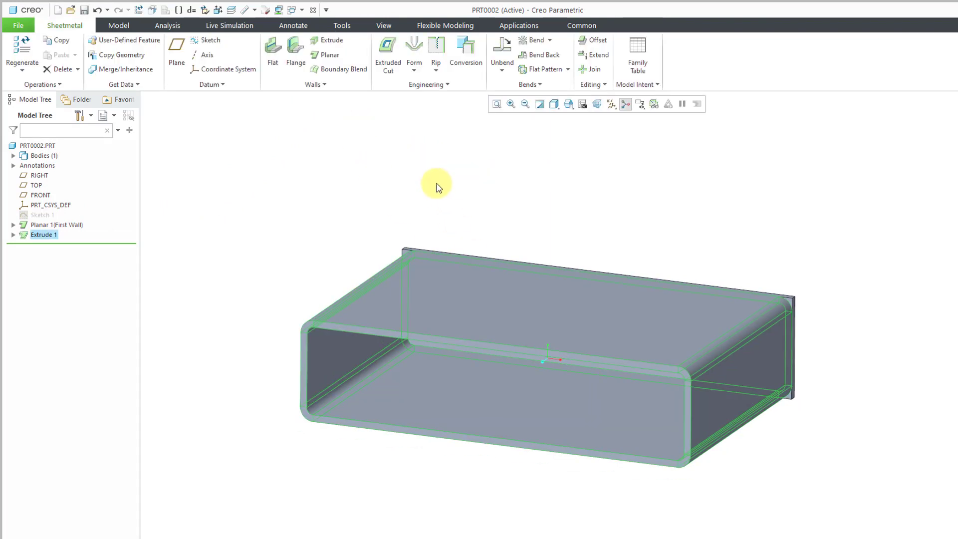
Step: Orbit the model and expand both wall features in the tree to show their sketches
{"action": "mouse_move", "coordinate": [453, 208]}
{"action": "middle_mouse_down"}
{"action": "mouse_move", "coordinate": [462, 171]}
{"action": "mouse_move", "coordinate": [455, 209]}
{"action": "mouse_move", "coordinate": [464, 200]}
{"action": "mouse_move", "coordinate": [452, 203]}
{"action": "middle_mouse_up"}
{"action": "left_click", "coordinate": [13, 225]}
{"action": "left_click", "coordinate": [13, 244]}
{"action": "middle_click_drag", "start_coordinate": [441, 268], "coordinate": [496, 312]}
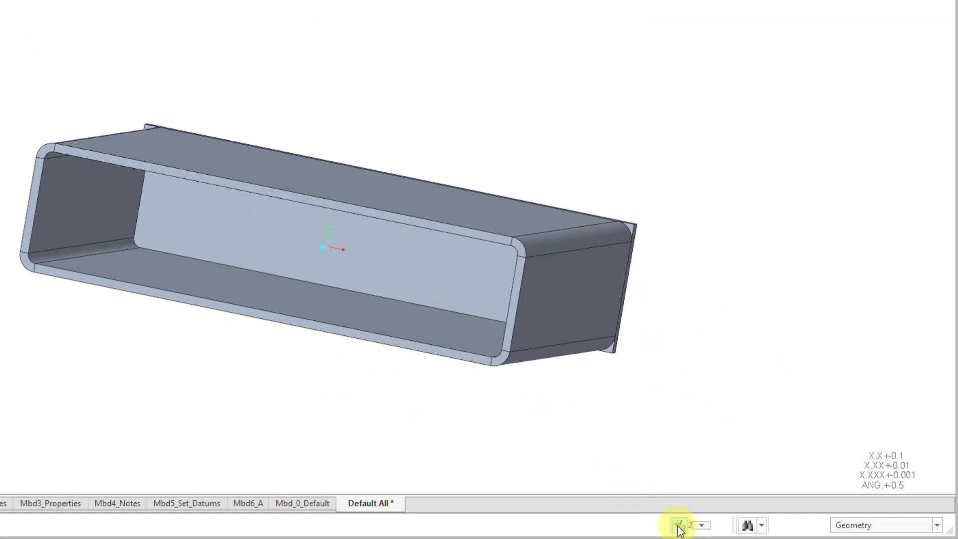
{"action": "left_click", "coordinate": [704, 527]}
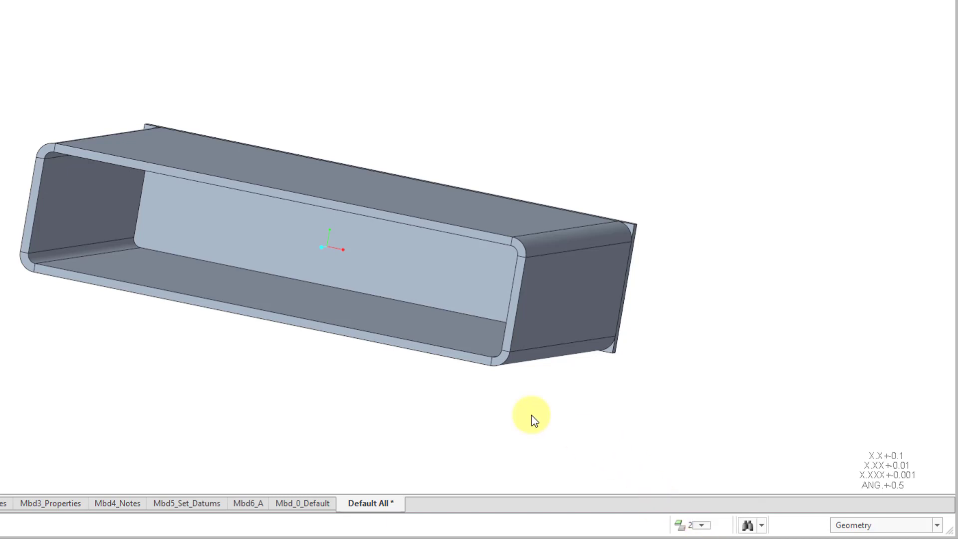
{"action": "mouse_move", "coordinate": [360, 167]}
{"action": "middle_mouse_down"}
{"action": "mouse_move", "coordinate": [335, 219]}
{"action": "mouse_move", "coordinate": [366, 199]}
{"action": "mouse_move", "coordinate": [357, 171]}
{"action": "mouse_move", "coordinate": [352, 186]}
{"action": "middle_mouse_up"}
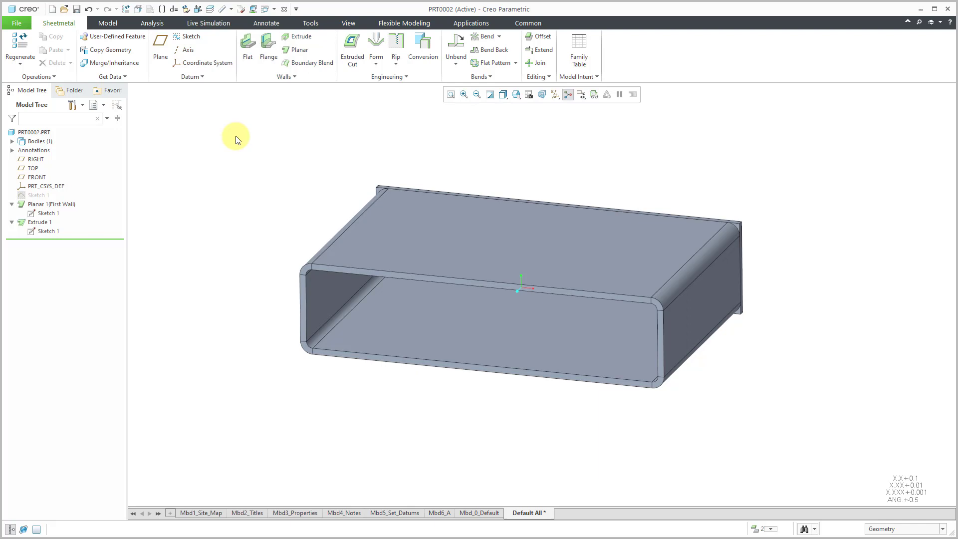
Step: Create a new solid part and begin a sketch on the TOP plane
{"action": "left_click", "coordinate": [52, 9]}
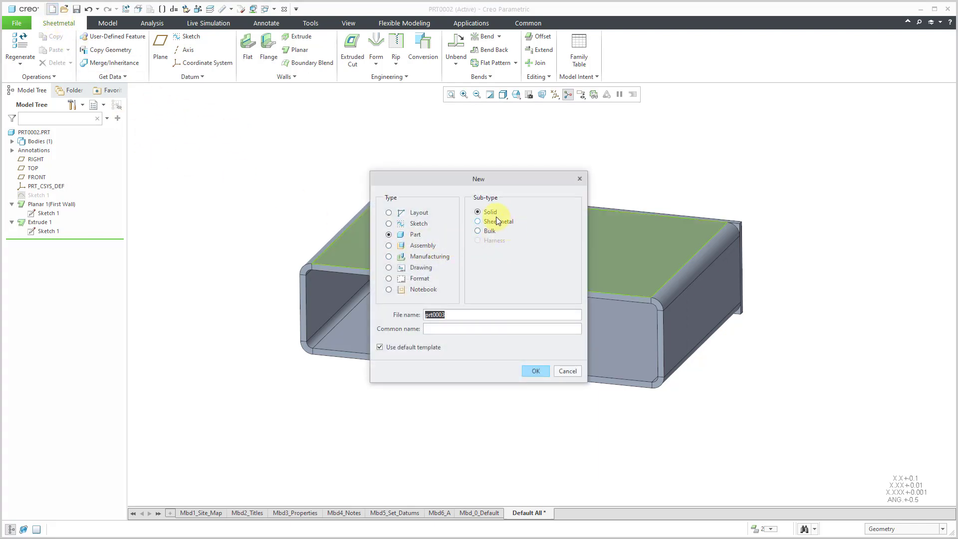
{"action": "left_click", "coordinate": [533, 372]}
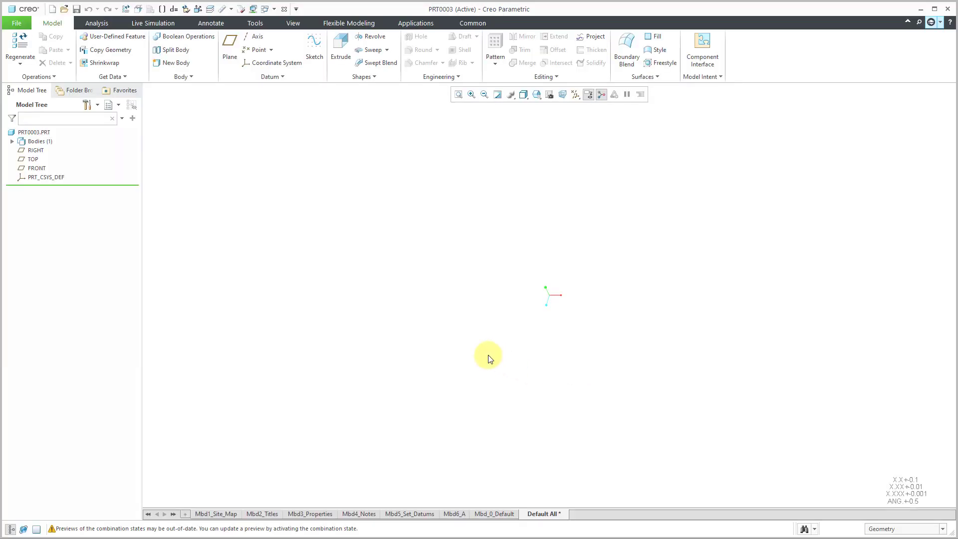
{"action": "left_click", "coordinate": [33, 159]}
{"action": "left_click", "coordinate": [40, 114]}
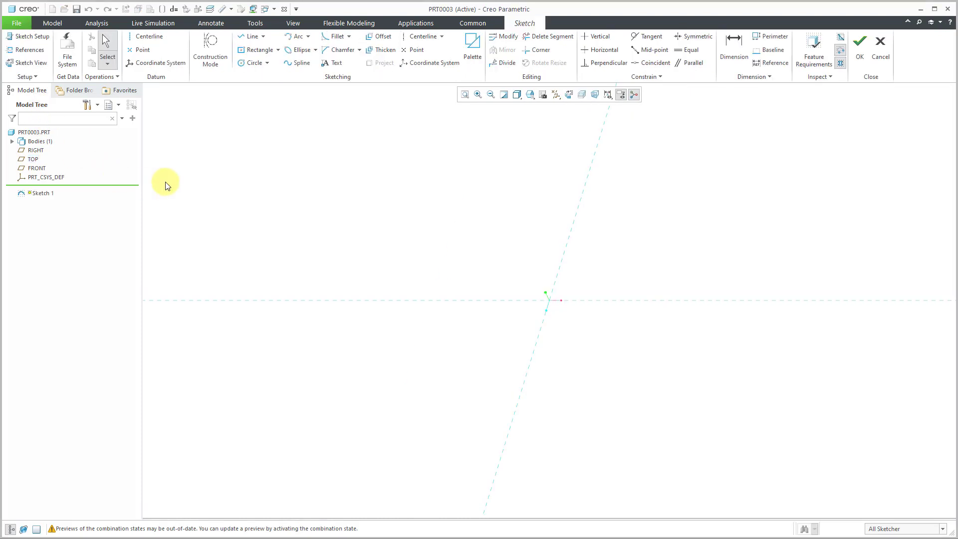
Step: Draw a center rectangle on the origin, dimension it 12 by 50, and finish the sketch
{"action": "left_click", "coordinate": [252, 50]}
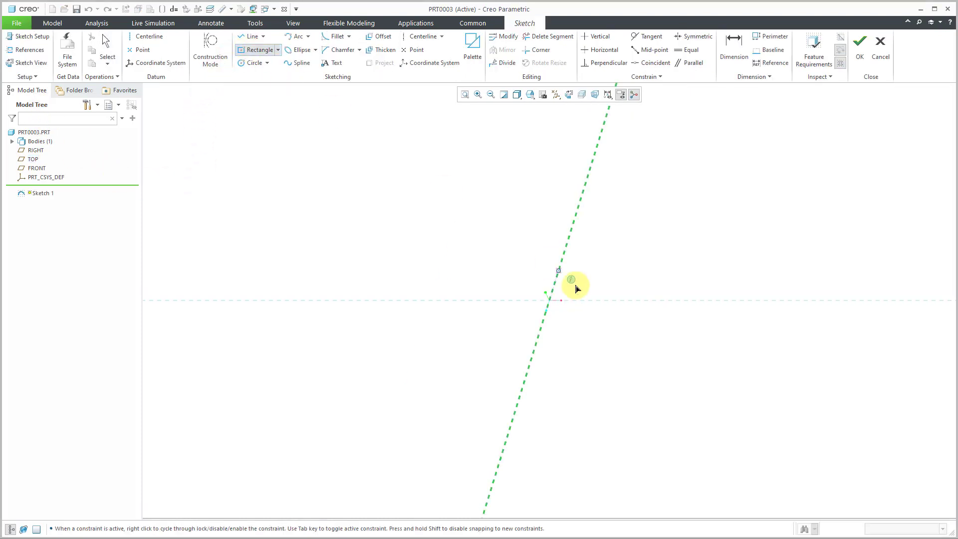
{"action": "left_click", "coordinate": [549, 300]}
{"action": "left_click", "coordinate": [684, 229]}
{"action": "middle_click", "coordinate": [635, 187]}
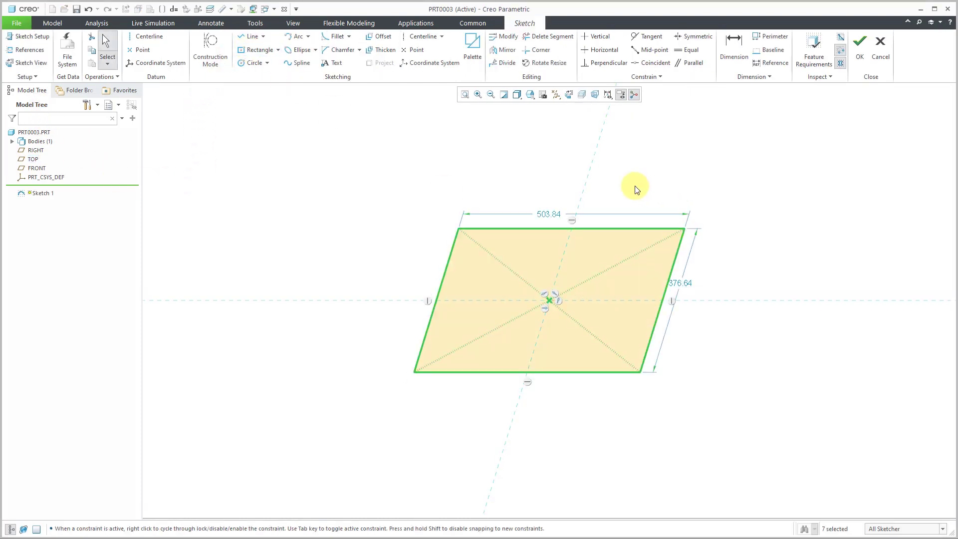
{"action": "double_click", "coordinate": [549, 214]}
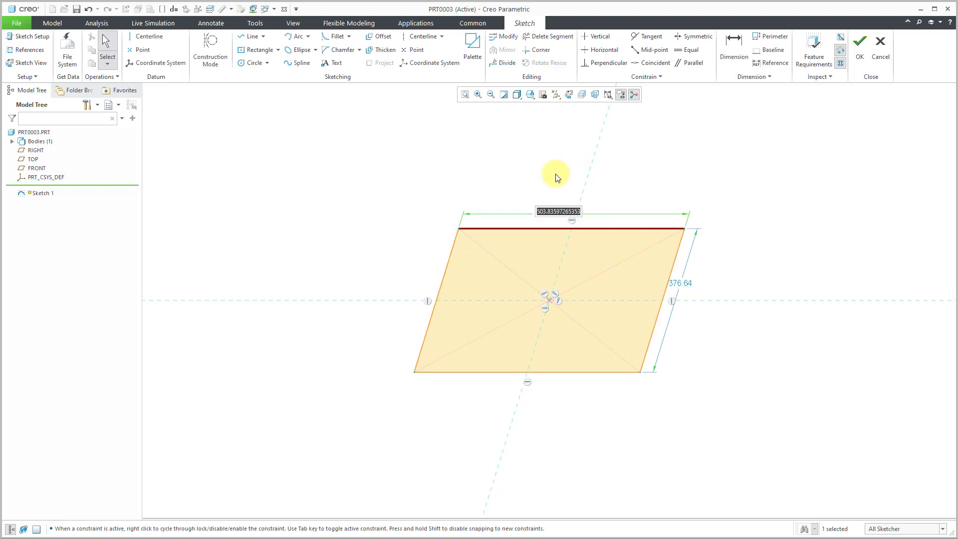
{"action": "type", "text": "12"}
{"action": "key", "text": "Return"}
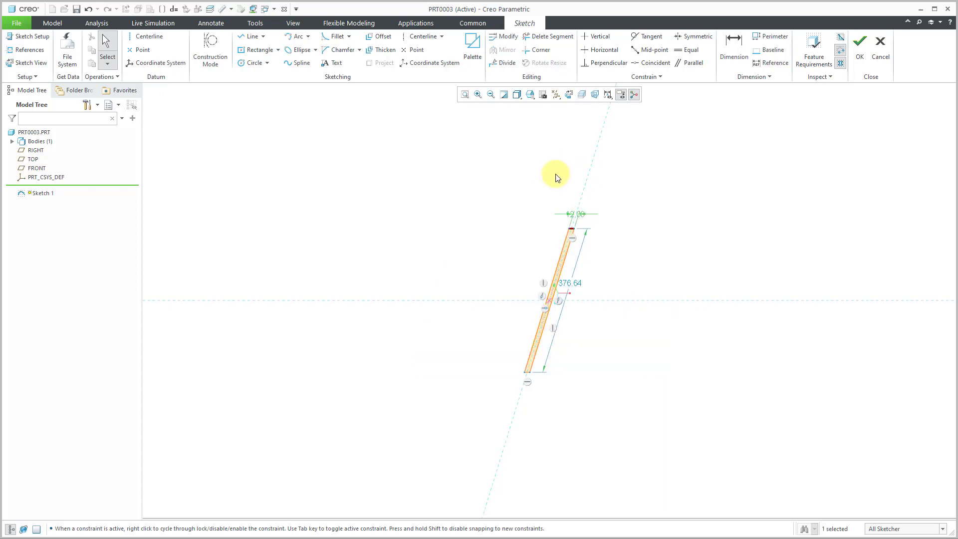
{"action": "double_click", "coordinate": [573, 283]}
{"action": "type", "text": "50"}
{"action": "key", "text": "Return"}
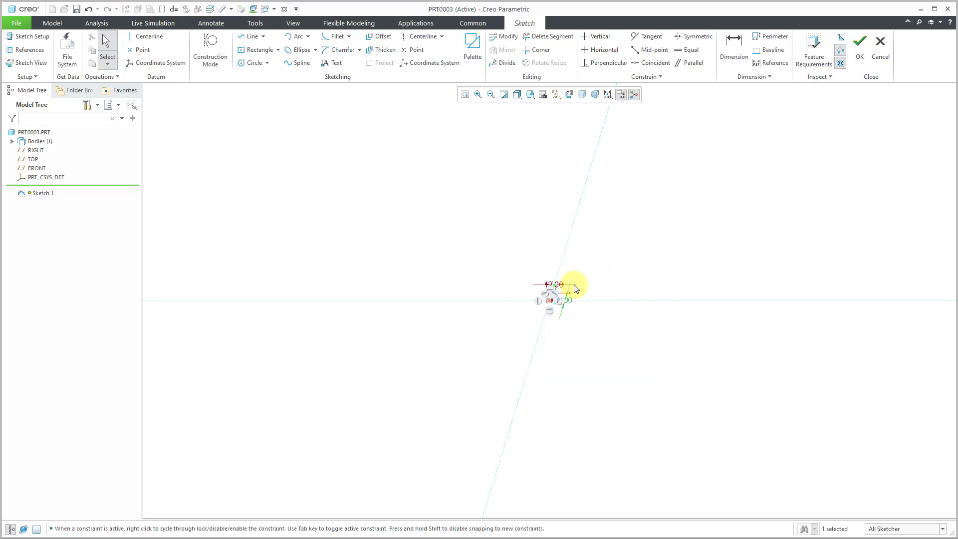
{"action": "left_click", "coordinate": [860, 47]}
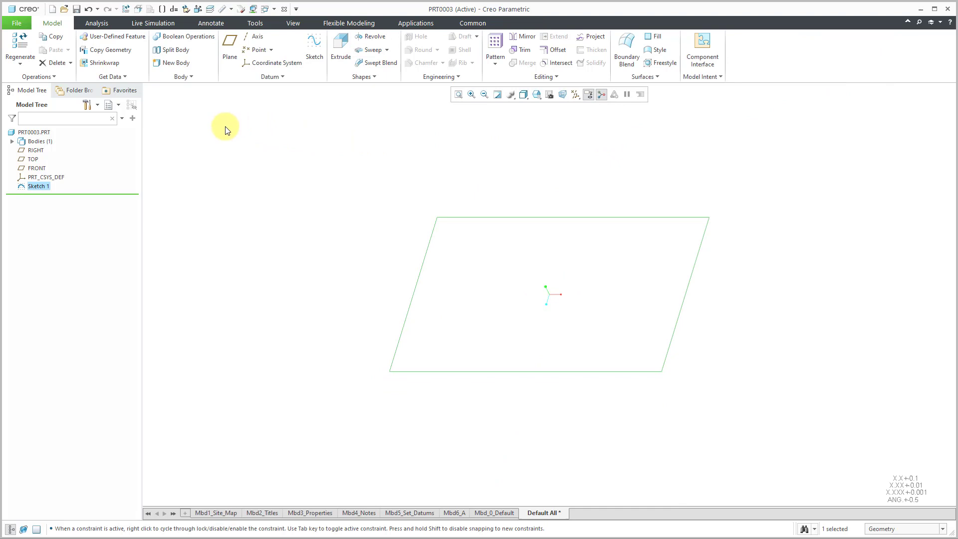
Step: Extrude the sketch into a 10.00-deep solid block and show Body 1 in the bodies list
{"action": "left_click", "coordinate": [339, 59]}
{"action": "scroll", "coordinate": [545, 405], "scroll_direction": "up", "scroll_amount": 3}
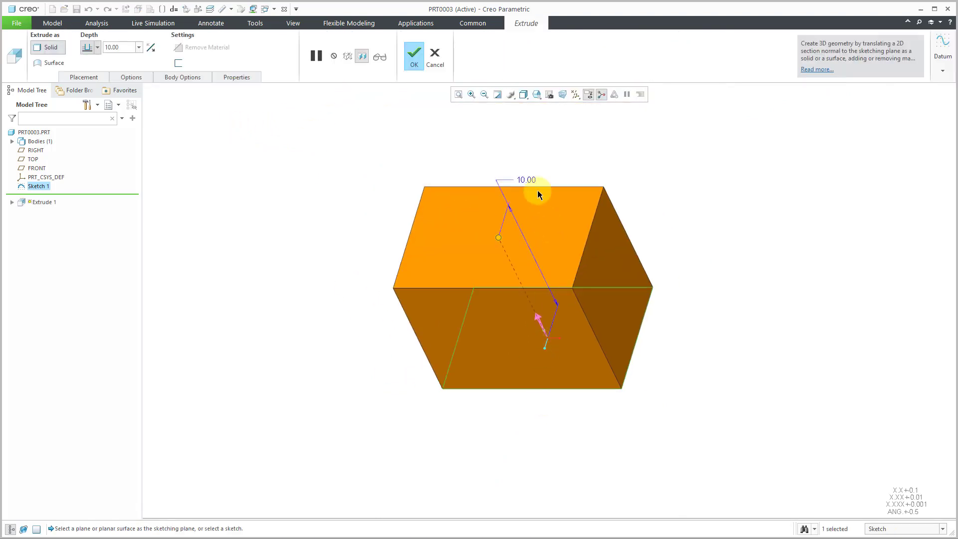
{"action": "middle_click", "coordinate": [545, 159]}
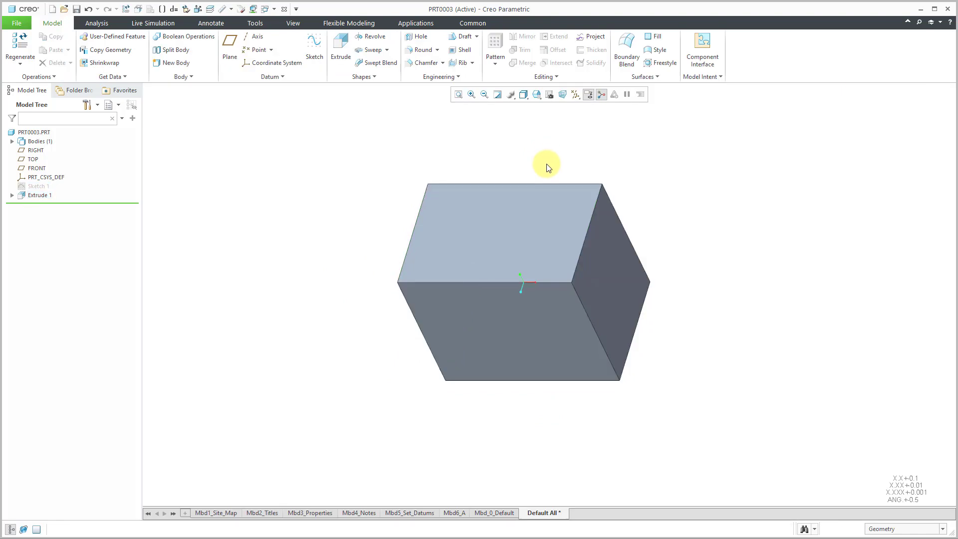
{"action": "middle_click_drag", "start_coordinate": [546, 167], "coordinate": [559, 189], "text": "shift"}
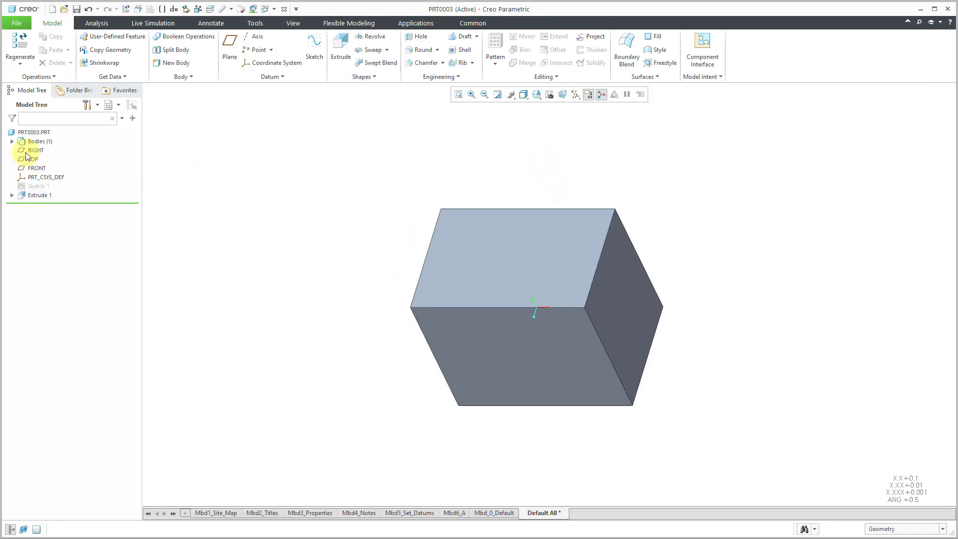
{"action": "left_click", "coordinate": [12, 142]}
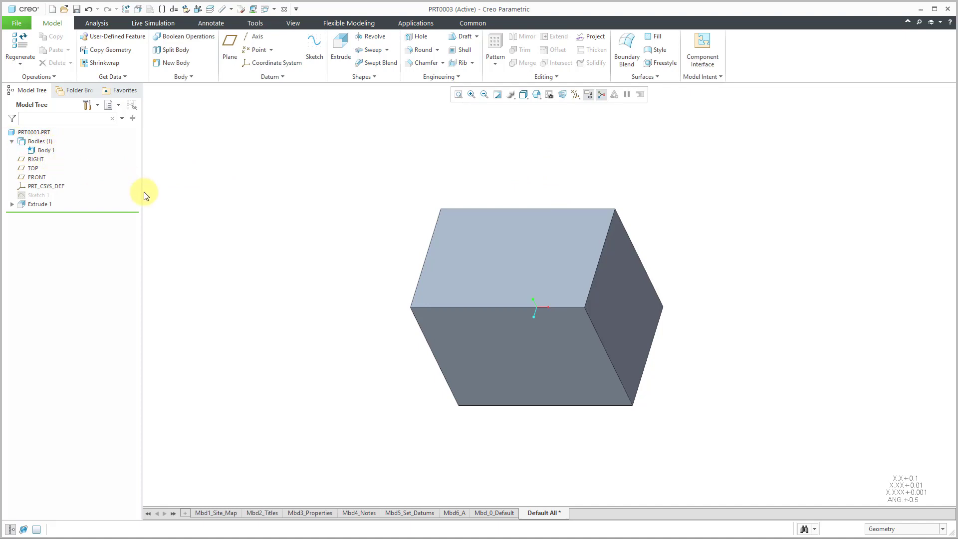
Step: Start a second extrusion with a 22.60 × 12.13 rectangle sketched on the block's top face
{"action": "left_click", "coordinate": [341, 54]}
{"action": "left_click", "coordinate": [514, 254]}
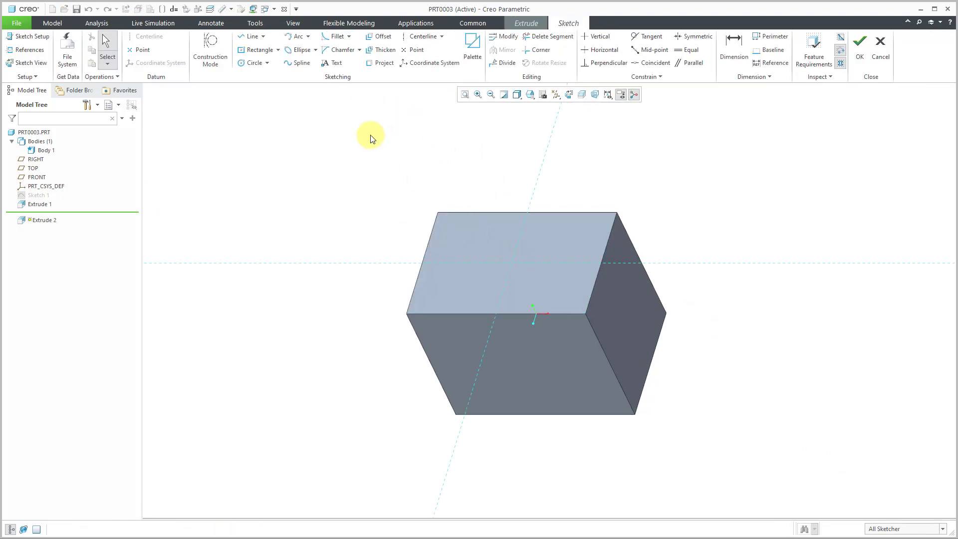
{"action": "left_click", "coordinate": [259, 52]}
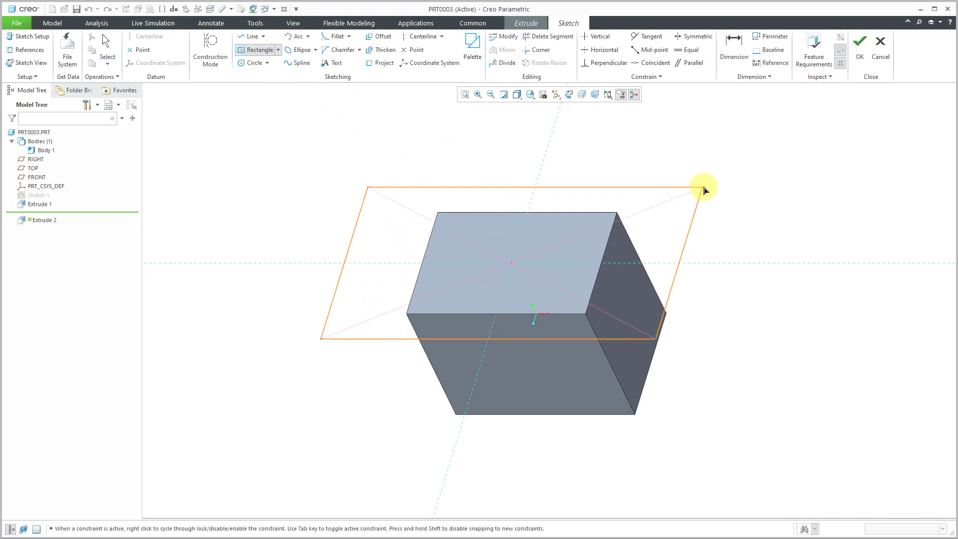
{"action": "left_click", "coordinate": [704, 186]}
{"action": "middle_click", "coordinate": [698, 152]}
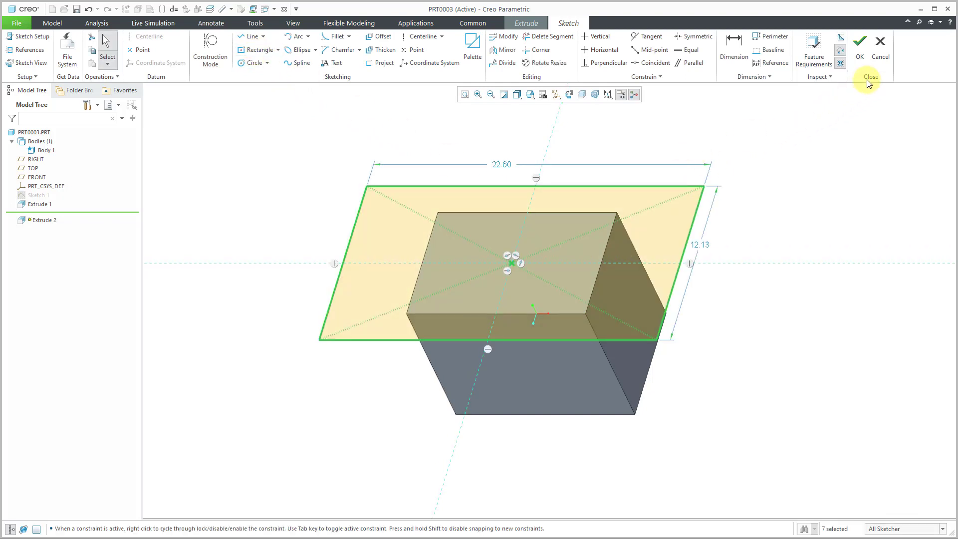
Step: Extrude the rectangle 0.06 deep as added material, creating the plate in new Body 2
{"action": "left_click", "coordinate": [860, 53]}
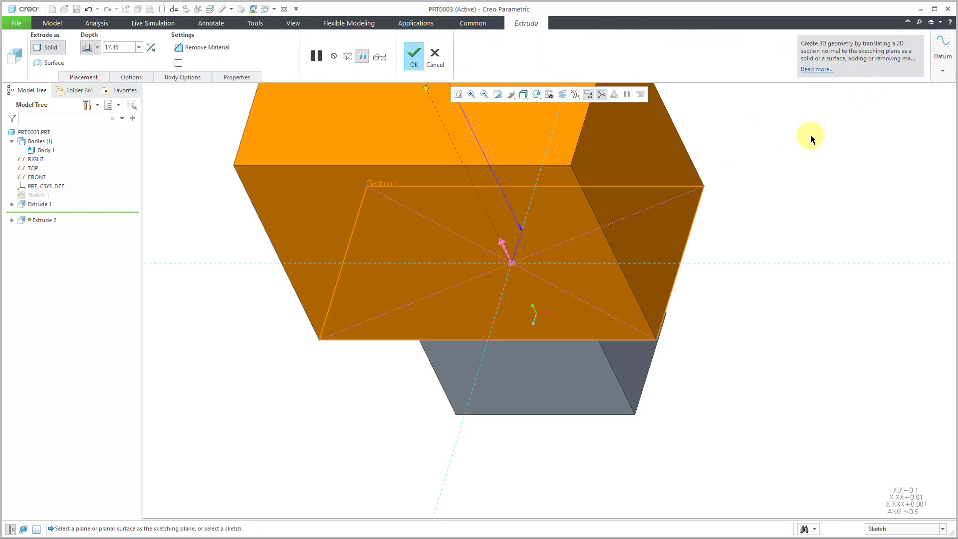
{"action": "scroll", "coordinate": [518, 392], "scroll_direction": "up", "scroll_amount": 2}
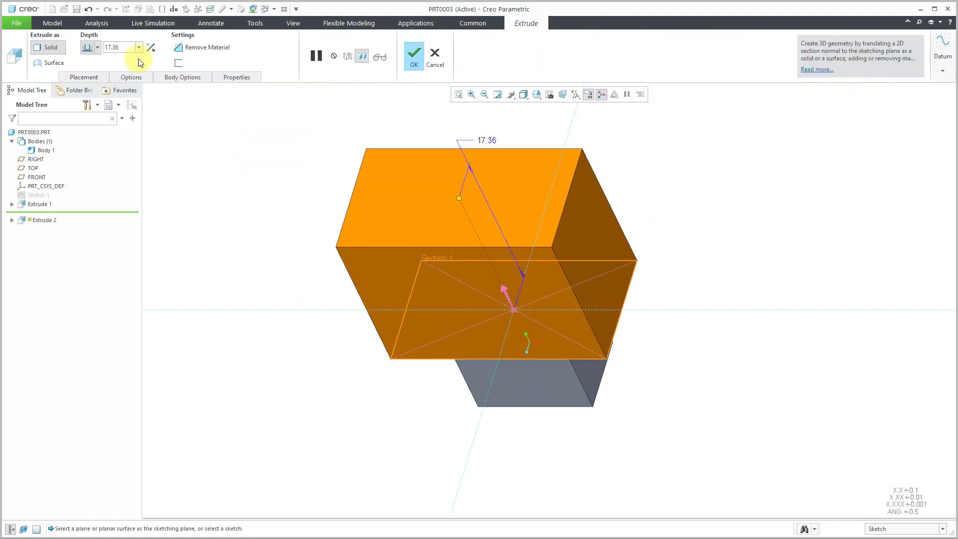
{"action": "left_click", "coordinate": [179, 50]}
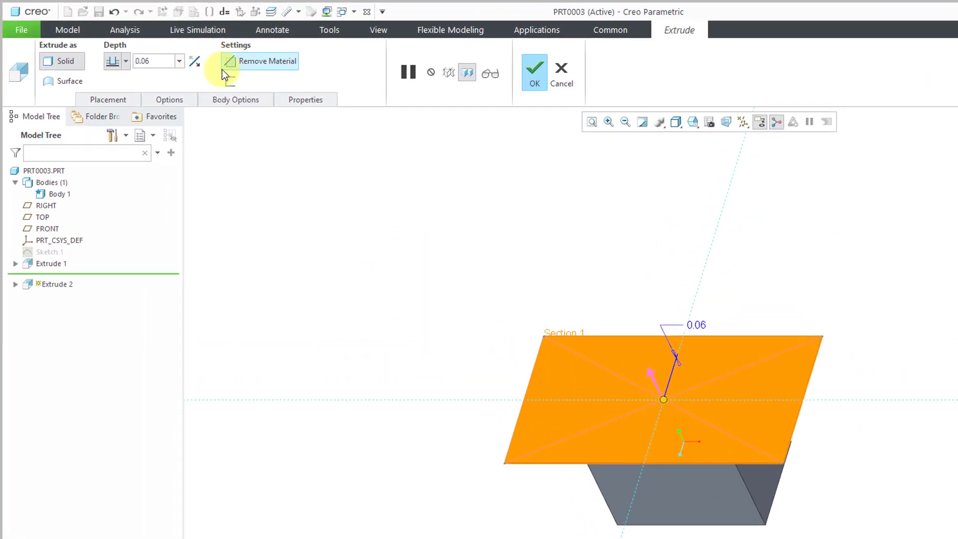
{"action": "left_click", "coordinate": [246, 103]}
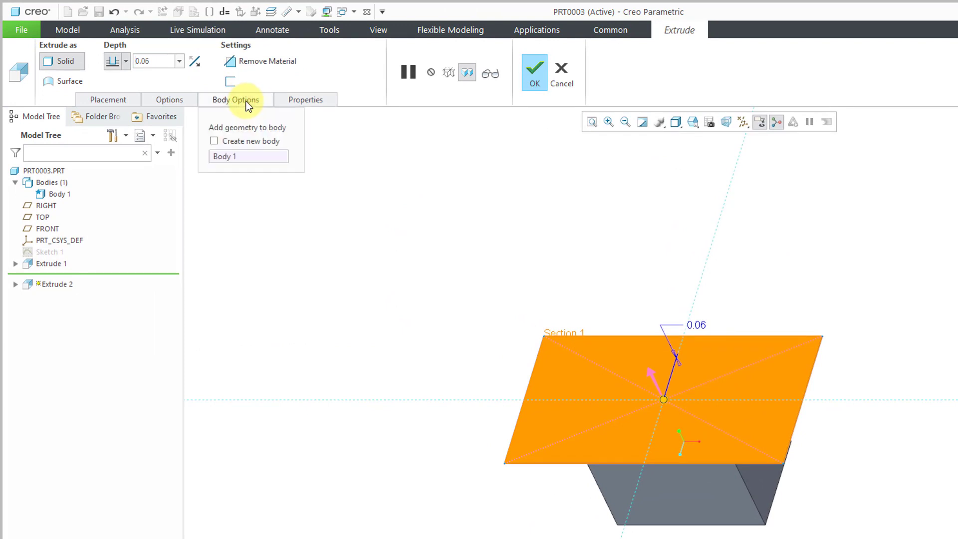
{"action": "left_click", "coordinate": [216, 140]}
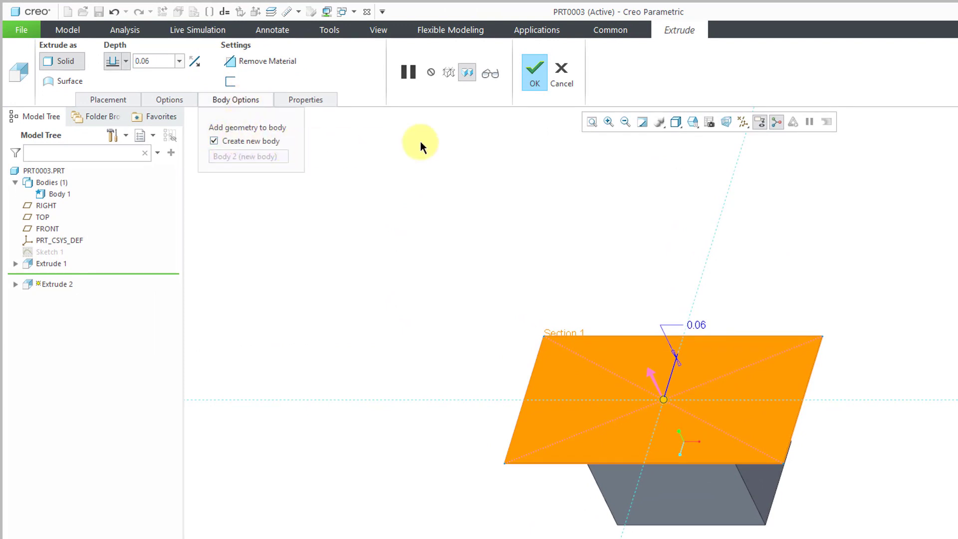
{"action": "left_click", "coordinate": [535, 74]}
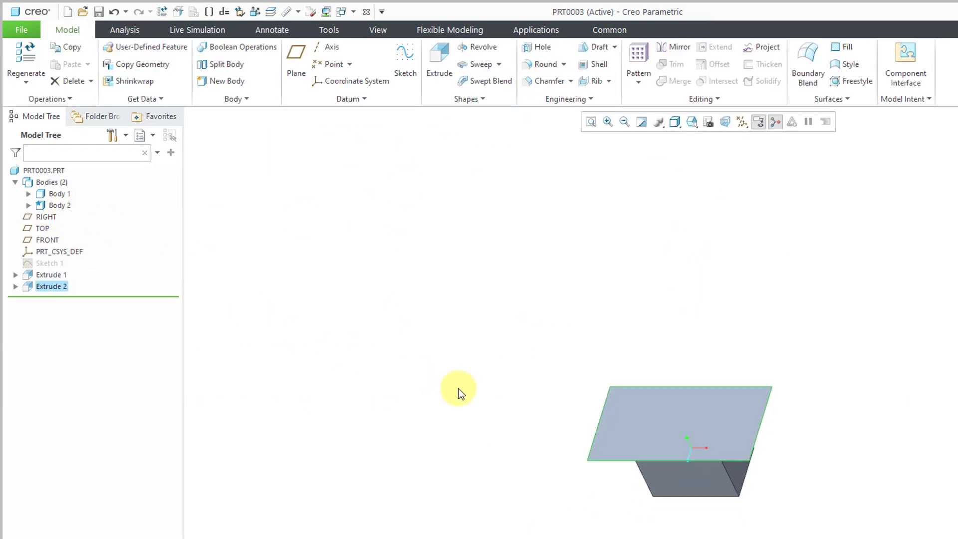
Step: Convert Body 2 to 0.06-thick sheet metal with the plate's top face as driving surface
{"action": "left_click_drag", "start_coordinate": [694, 481], "coordinate": [691, 538]}
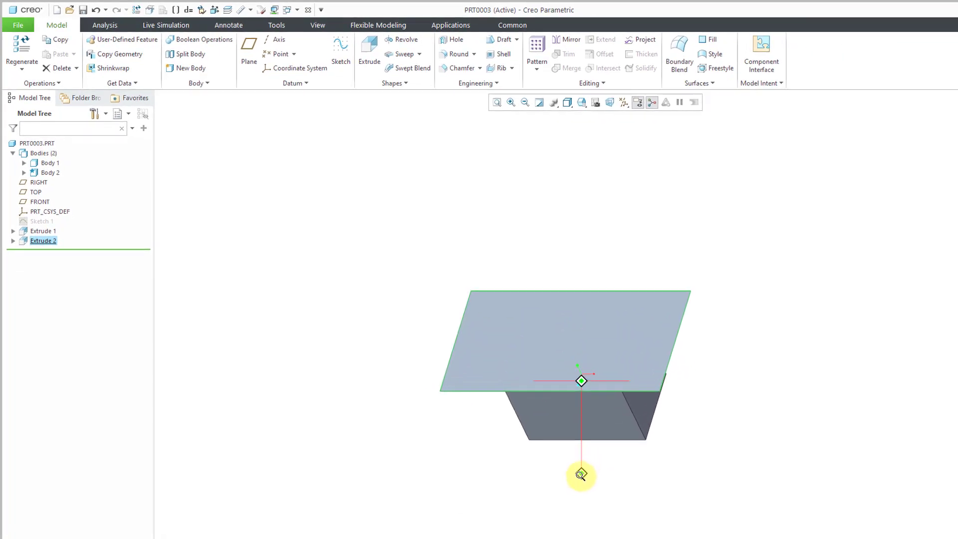
{"action": "middle_click_drag", "start_coordinate": [581, 474], "coordinate": [577, 505], "text": "ctrl"}
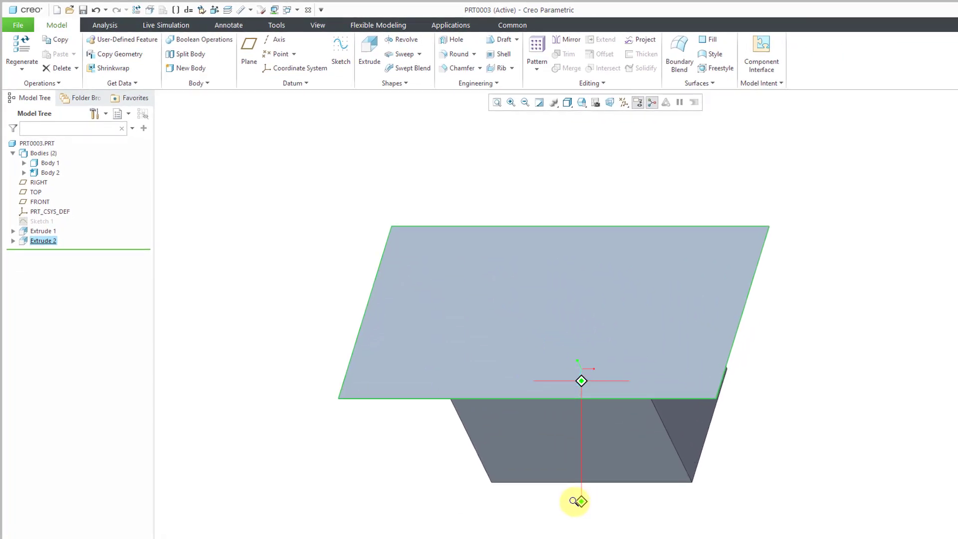
{"action": "left_click", "coordinate": [51, 173]}
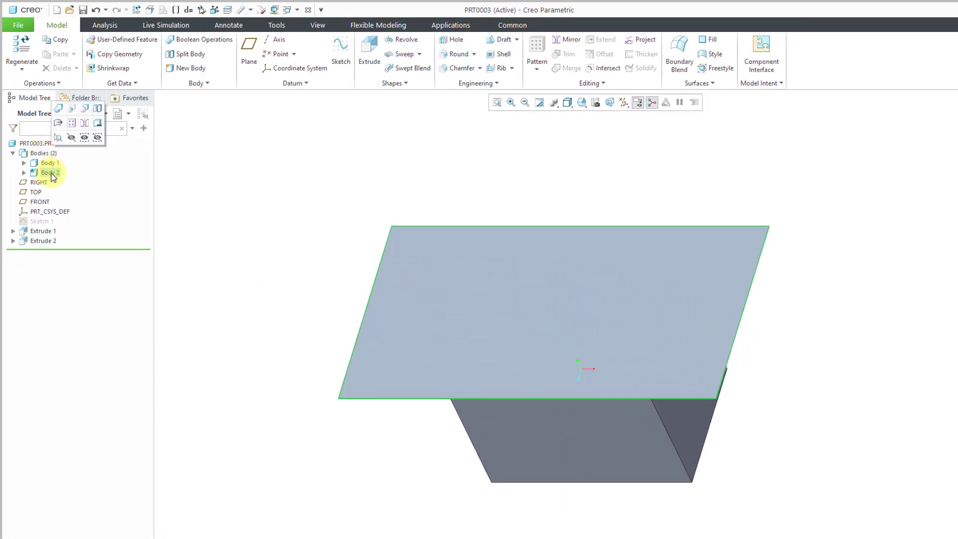
{"action": "right_click", "coordinate": [51, 172]}
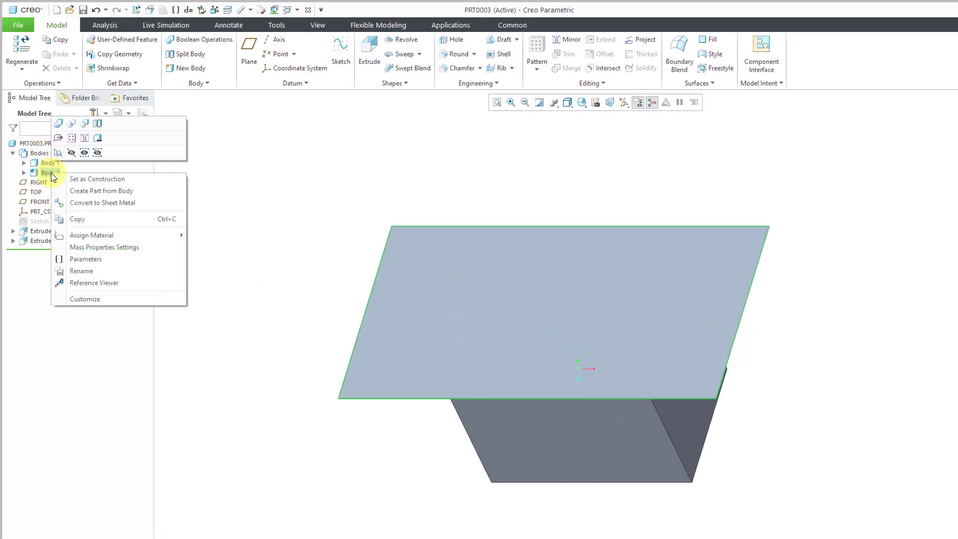
{"action": "left_click", "coordinate": [106, 202]}
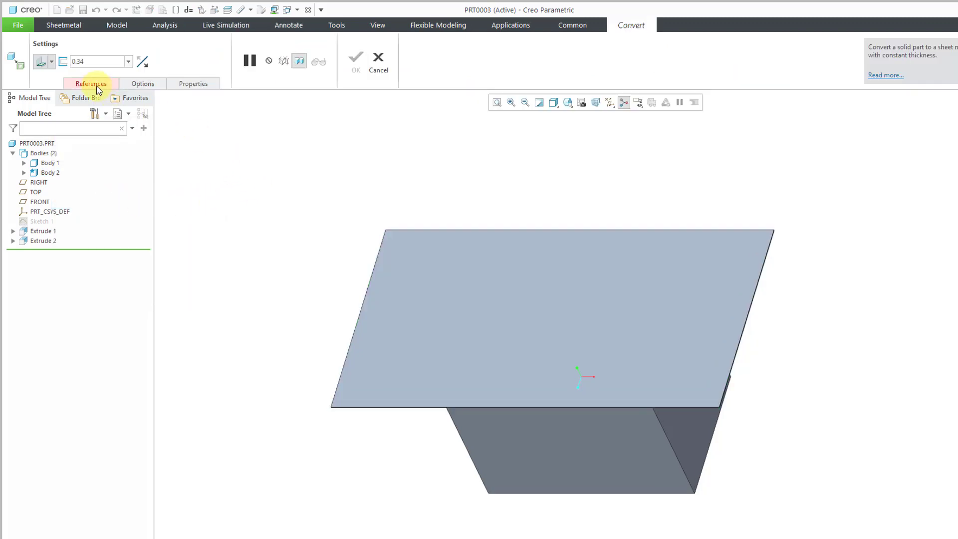
{"action": "left_click", "coordinate": [96, 86]}
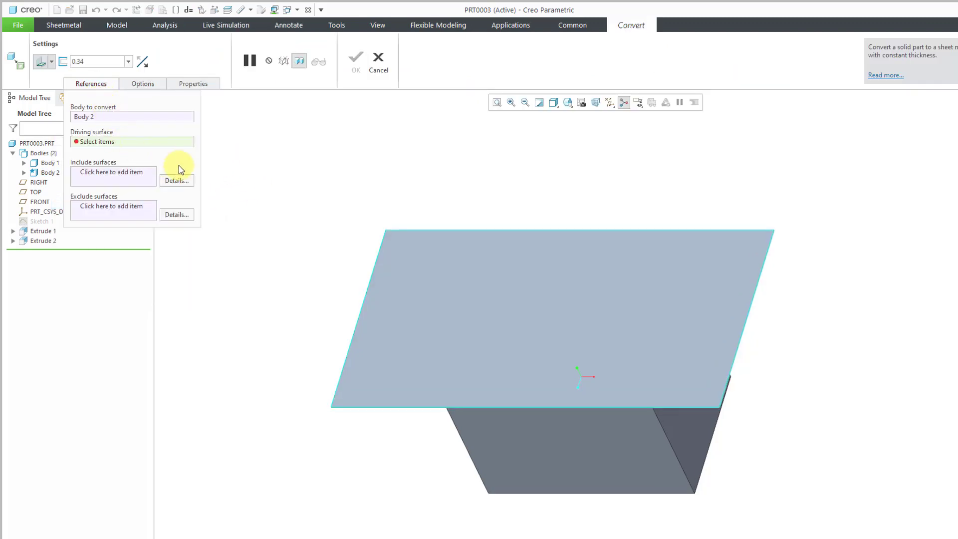
{"action": "middle_click_drag", "start_coordinate": [465, 273], "coordinate": [481, 197]}
{"action": "left_click", "coordinate": [420, 306]}
{"action": "middle_click_drag", "start_coordinate": [445, 240], "coordinate": [439, 294]}
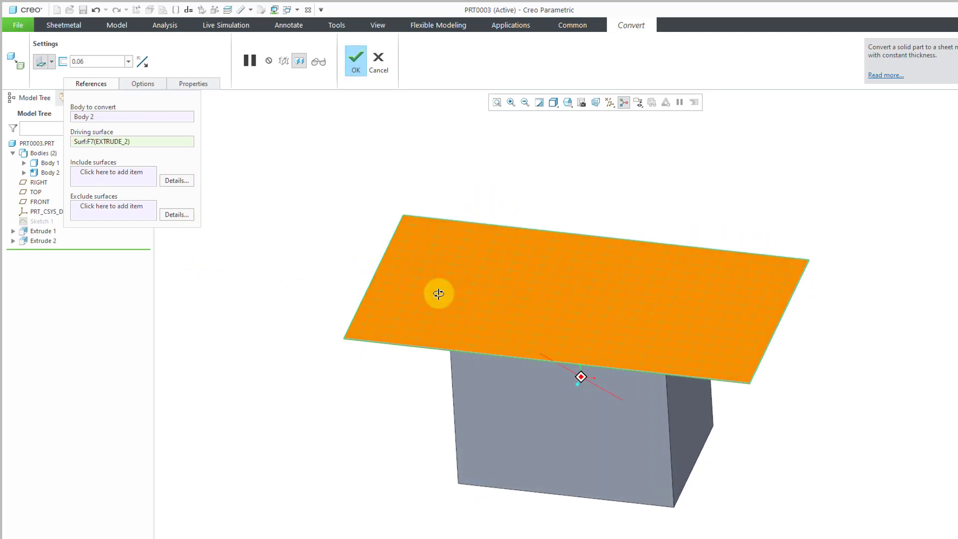
{"action": "left_click", "coordinate": [353, 60]}
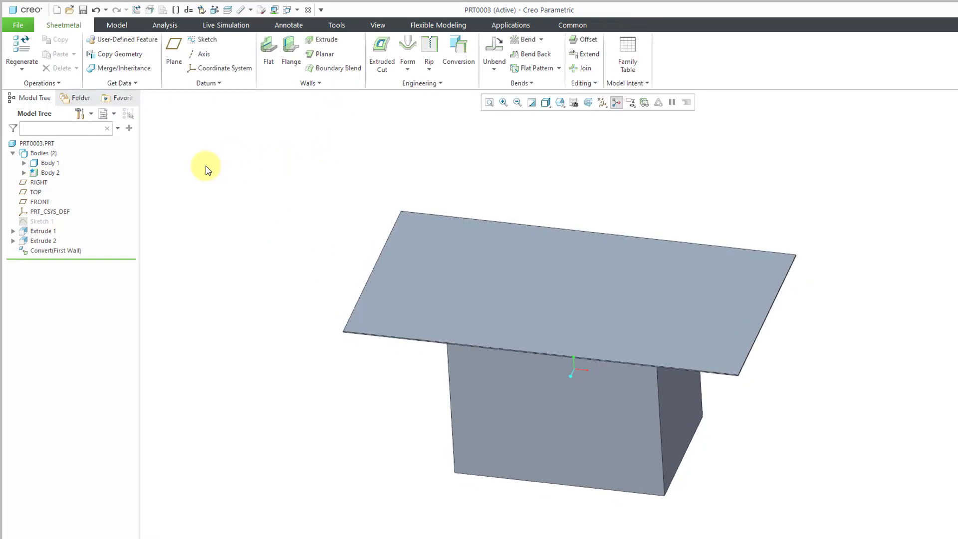
{"action": "left_click", "coordinate": [52, 164]}
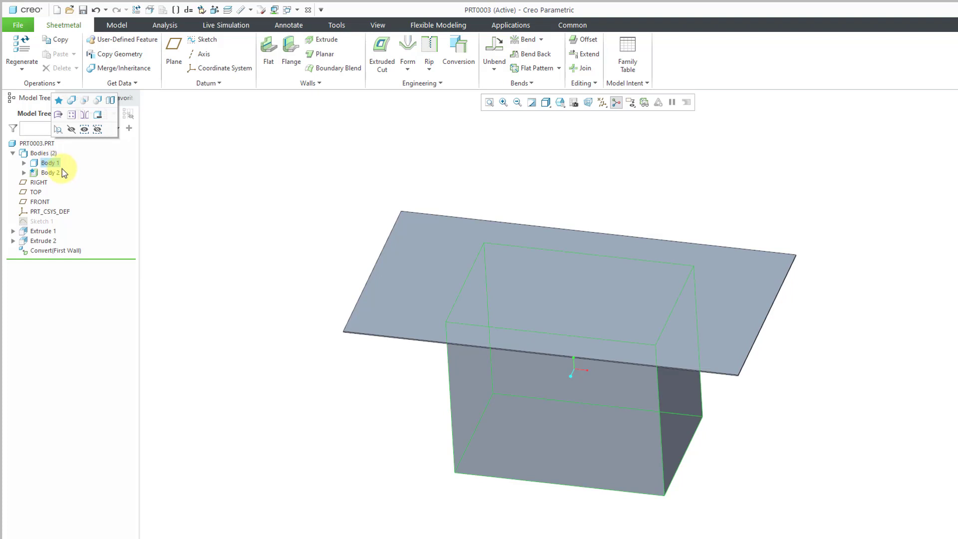
{"action": "left_click", "coordinate": [52, 174]}
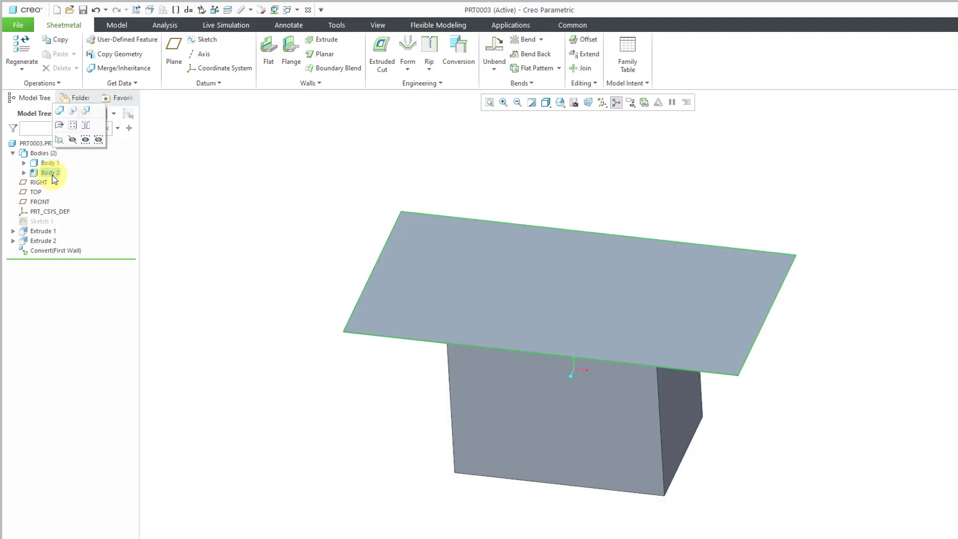
{"action": "left_click", "coordinate": [195, 168]}
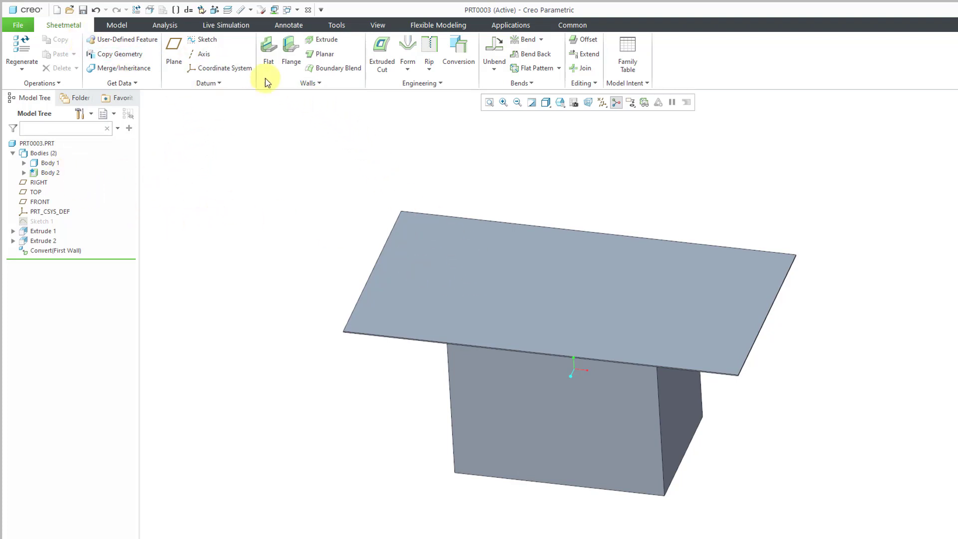
{"action": "left_click", "coordinate": [50, 163]}
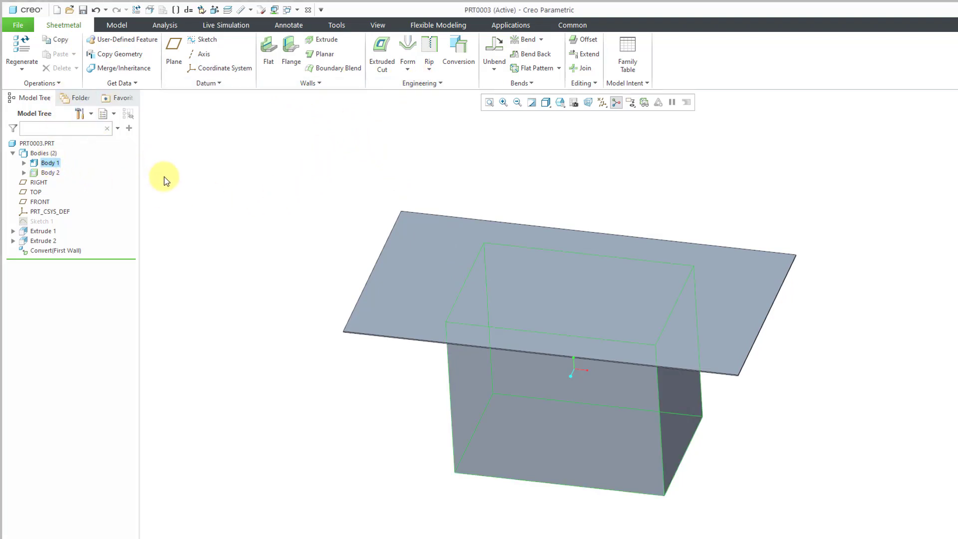
{"action": "left_click", "coordinate": [117, 25]}
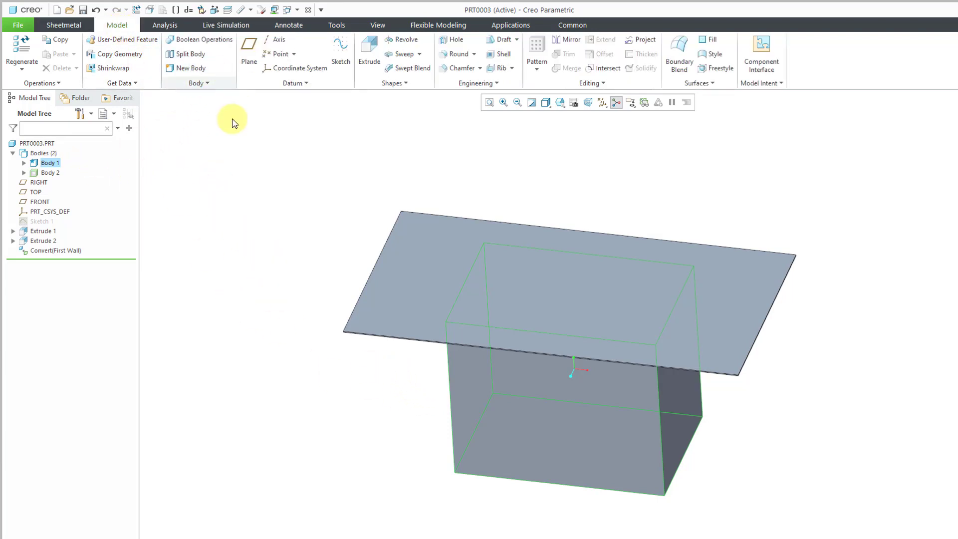
{"action": "left_click", "coordinate": [70, 31]}
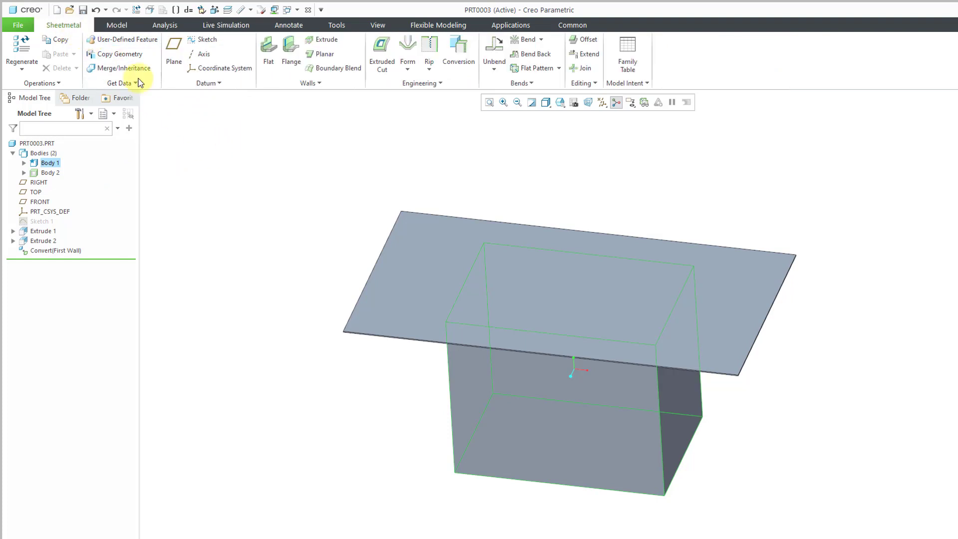
Step: Create the new solid part PRT0004 and select its TOP datum plane
{"action": "left_click", "coordinate": [192, 137]}
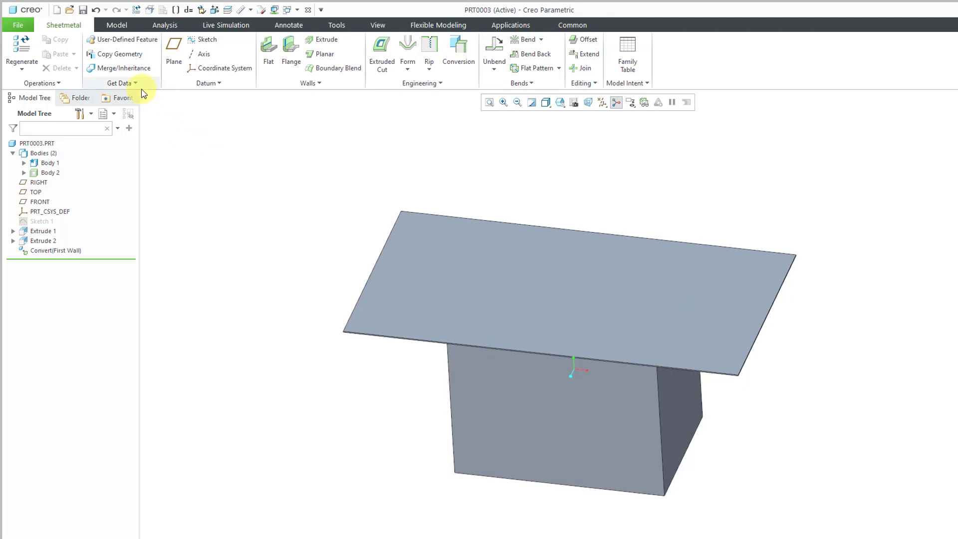
{"action": "left_click", "coordinate": [57, 9]}
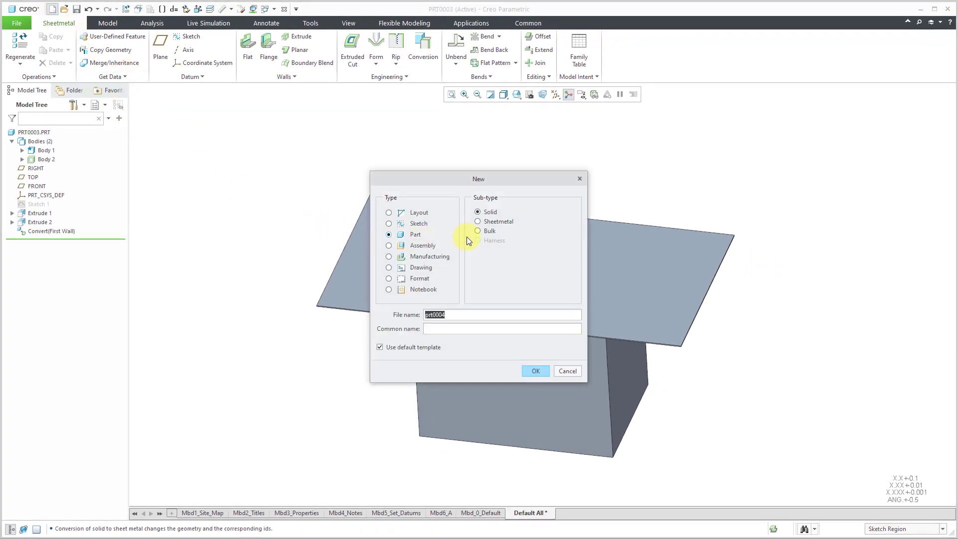
{"action": "left_click", "coordinate": [536, 371]}
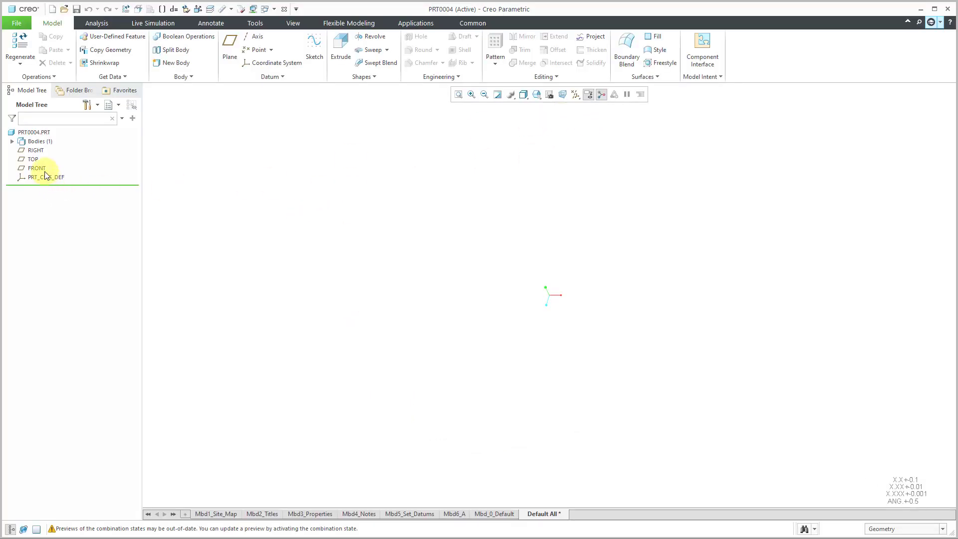
{"action": "left_click", "coordinate": [33, 159]}
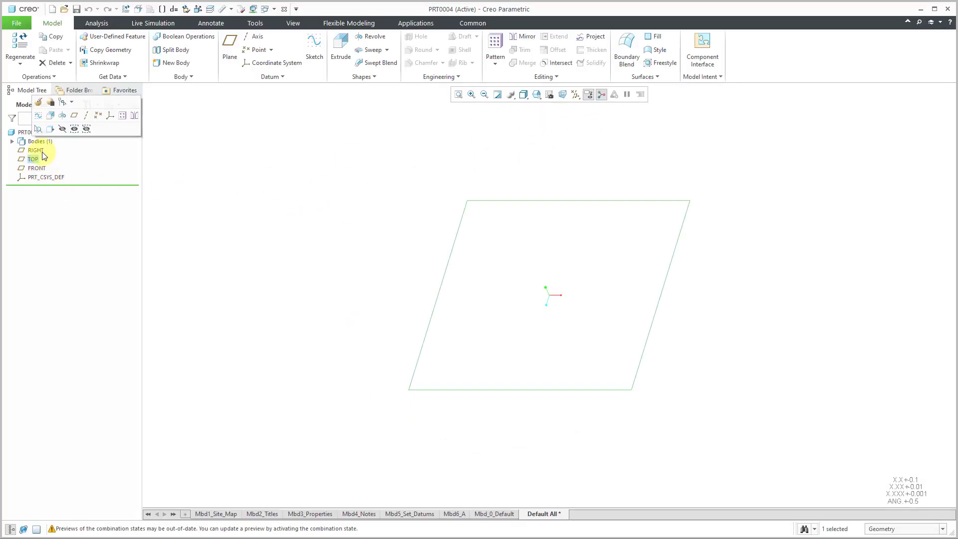
Step: Sketch a center rectangle on the TOP plane, centred at the origin
{"action": "left_click", "coordinate": [39, 118]}
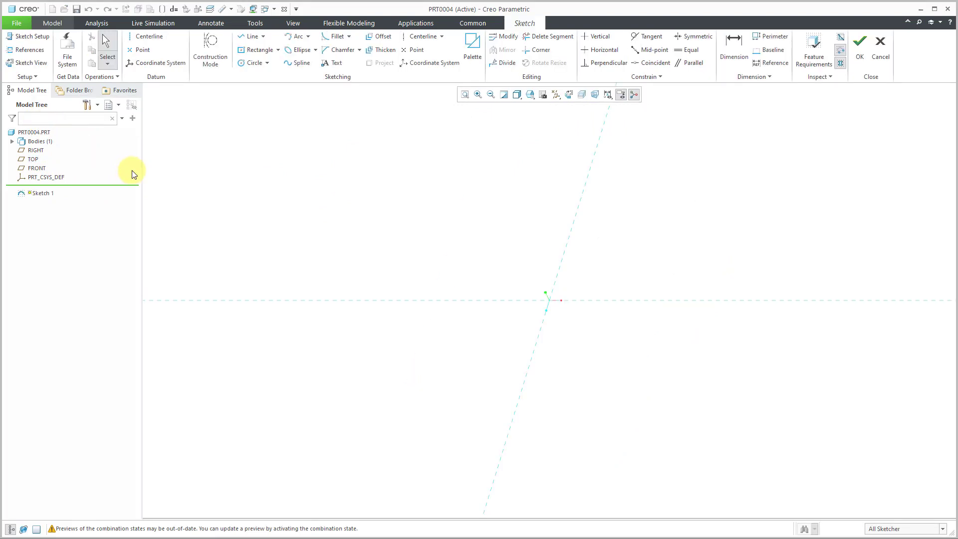
{"action": "left_click", "coordinate": [253, 53]}
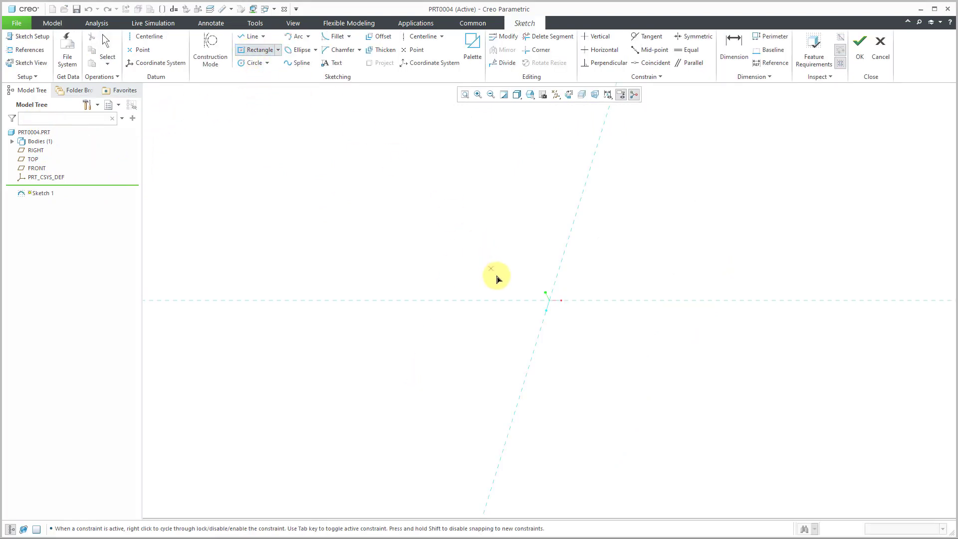
{"action": "left_click", "coordinate": [551, 305]}
{"action": "left_click", "coordinate": [608, 273]}
{"action": "middle_click", "coordinate": [614, 254]}
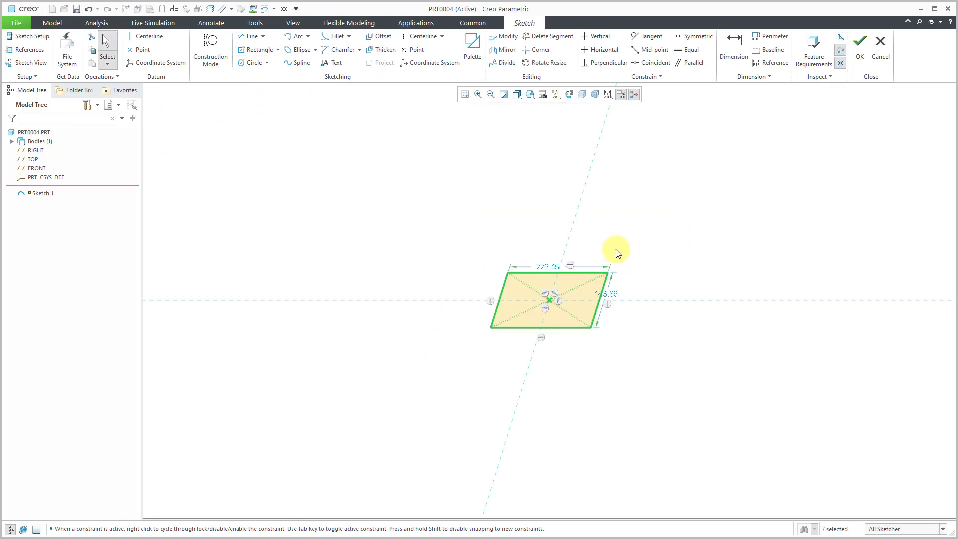
Step: Set the rectangle to 12 wide by 50 tall and finish the sketch
{"action": "double_click", "coordinate": [541, 266]}
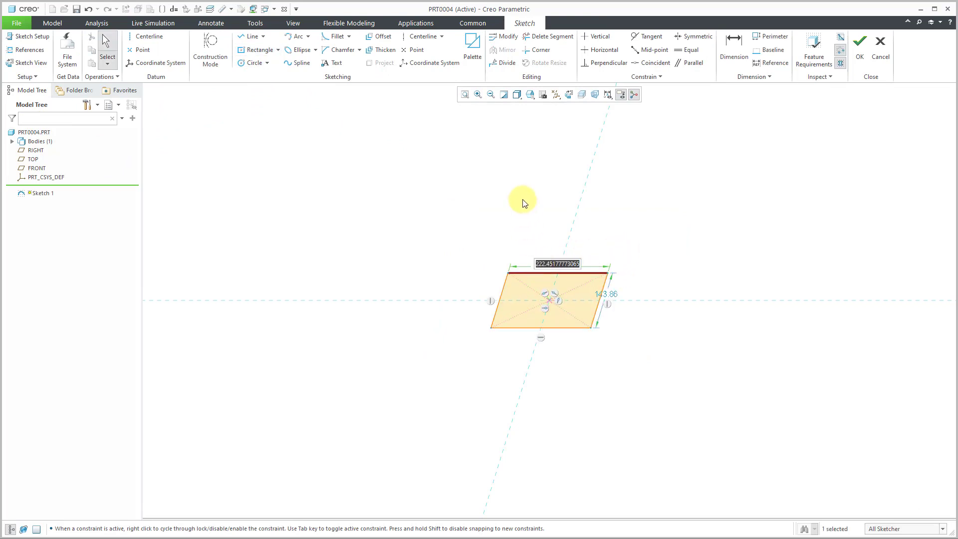
{"action": "type", "text": "12"}
{"action": "key", "text": "Return"}
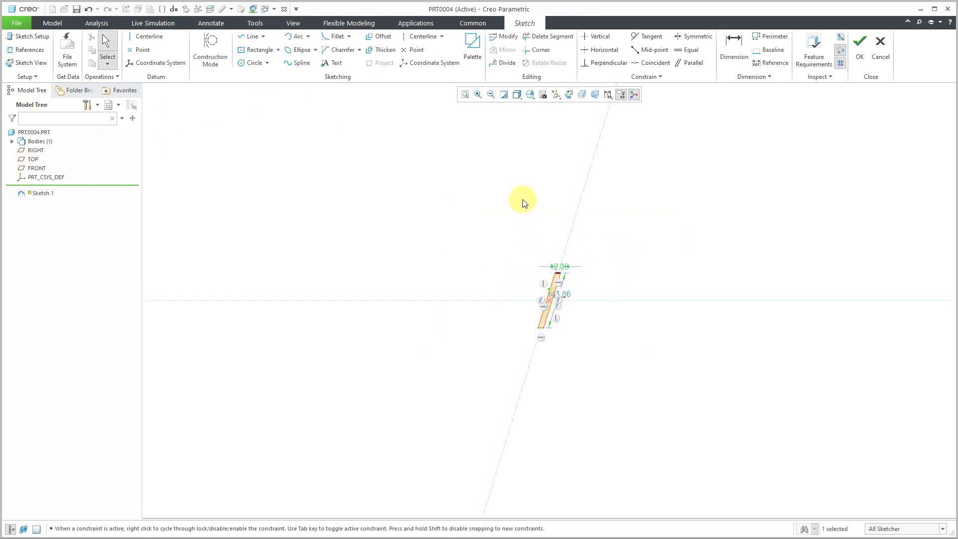
{"action": "double_click", "coordinate": [569, 293]}
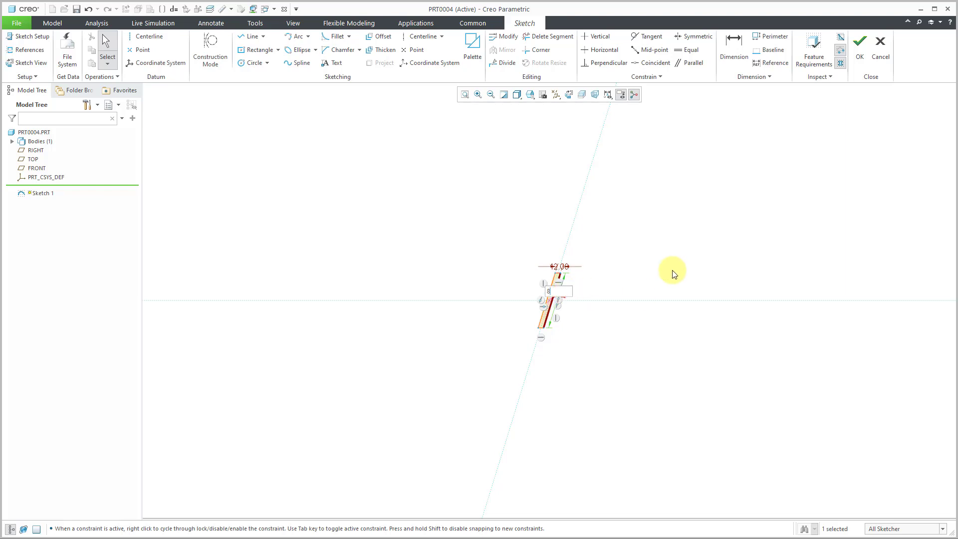
{"action": "type", "text": "50"}
{"action": "key", "text": "Return"}
{"action": "left_click", "coordinate": [865, 65]}
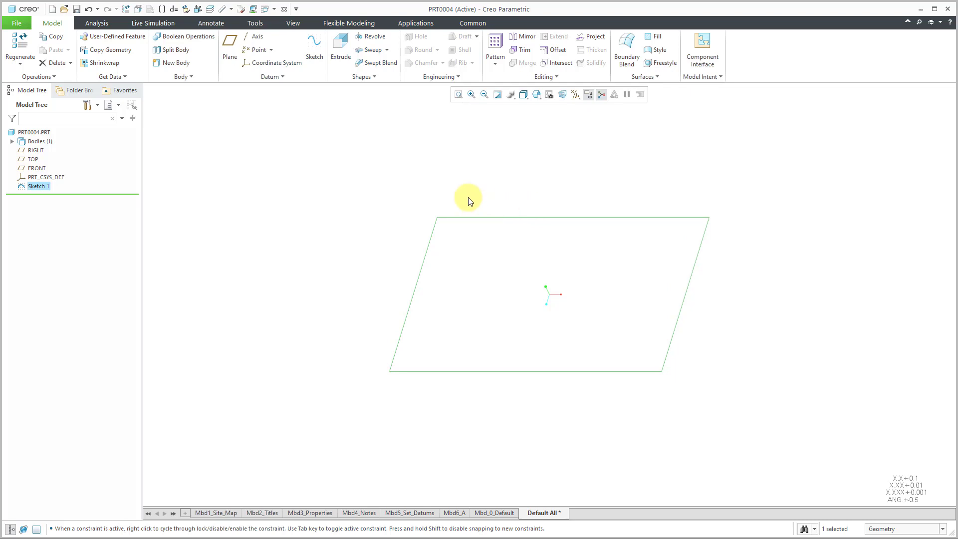
Step: Extrude Sketch 1 to a depth of 0.05 as a thin solid plate
{"action": "left_click", "coordinate": [341, 48]}
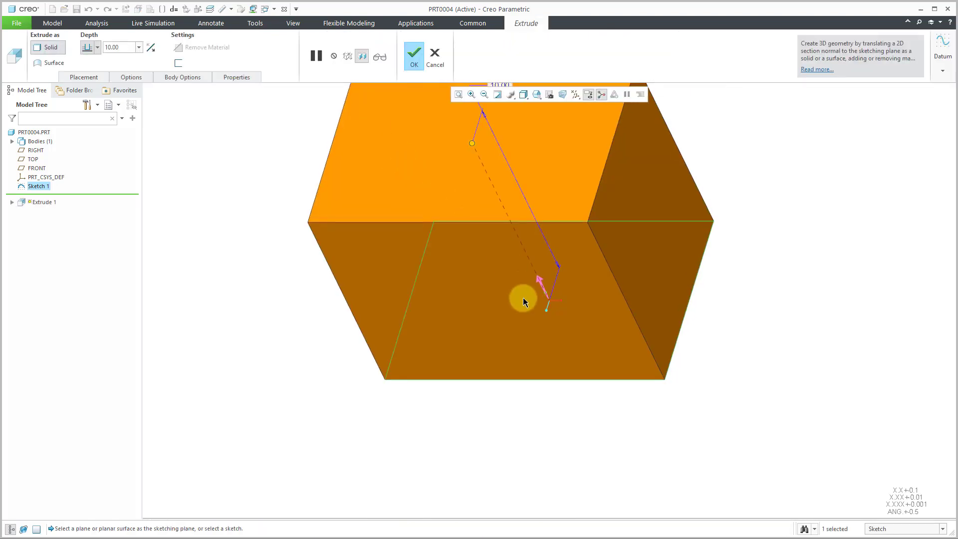
{"action": "middle_click_drag", "start_coordinate": [517, 286], "coordinate": [518, 314], "text": "shift"}
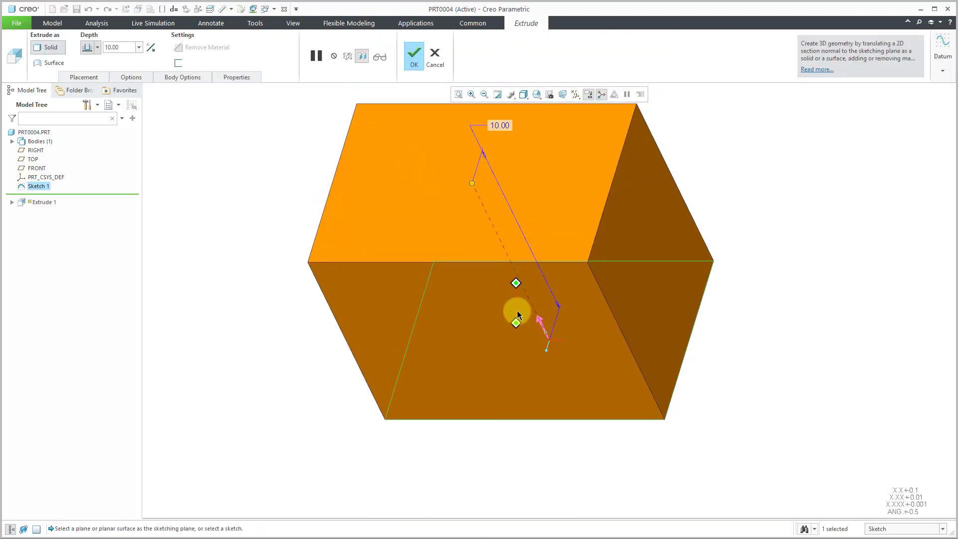
{"action": "double_click", "coordinate": [501, 128]}
{"action": "type", "text": "0.05"}
{"action": "key", "text": "Return"}
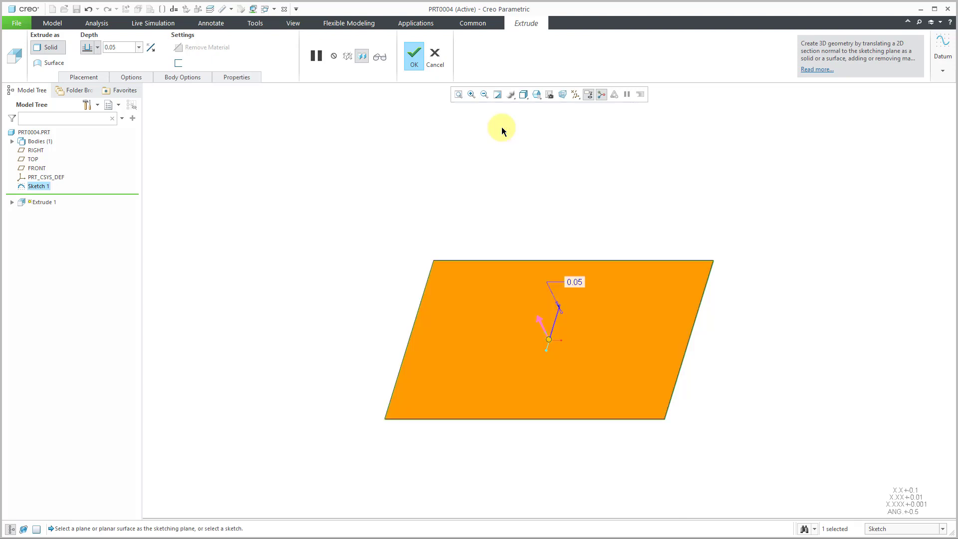
{"action": "left_click", "coordinate": [415, 56]}
Step: Convert the PRT0004 plate to 0.05-thick sheet metal, using its face as driving surface
{"action": "left_click", "coordinate": [413, 147]}
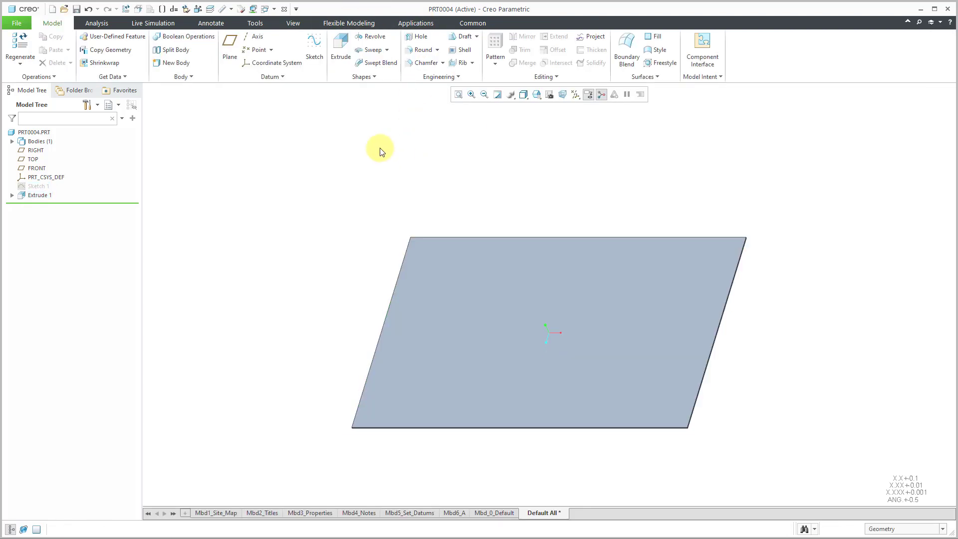
{"action": "left_click", "coordinate": [41, 79]}
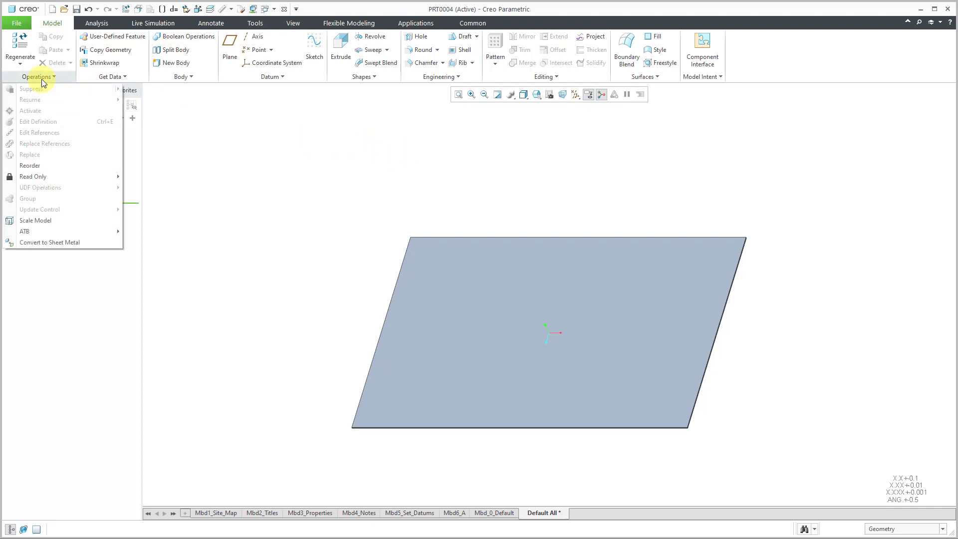
{"action": "left_click", "coordinate": [68, 243]}
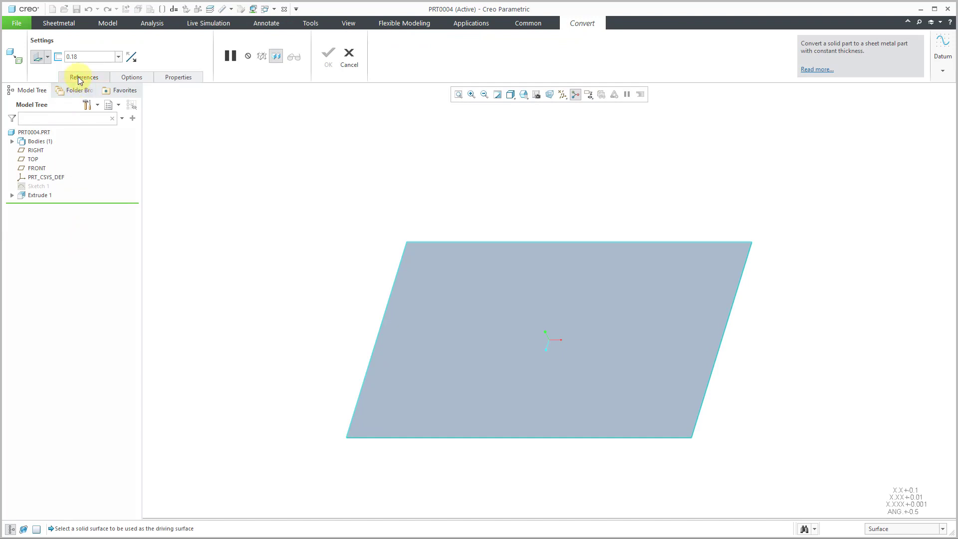
{"action": "left_click", "coordinate": [78, 77]}
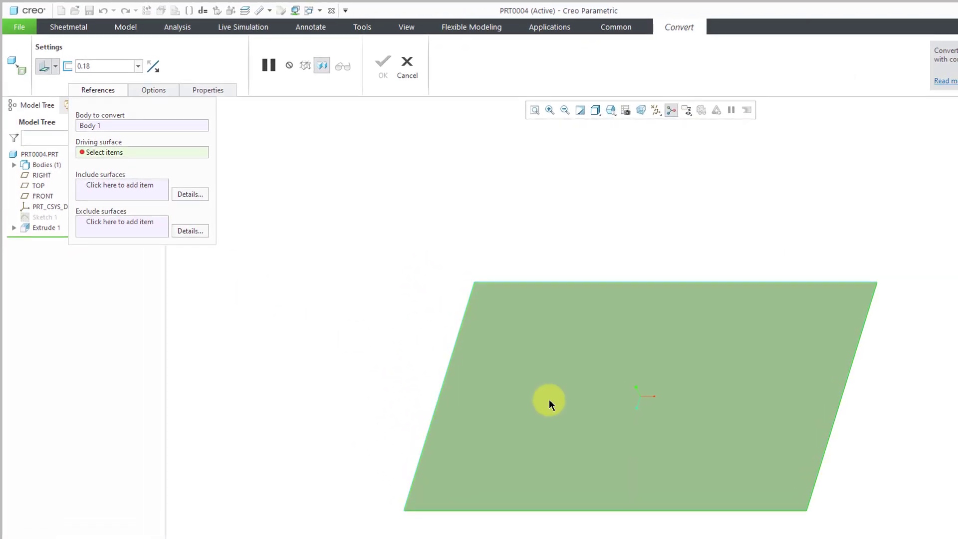
{"action": "left_click", "coordinate": [548, 399]}
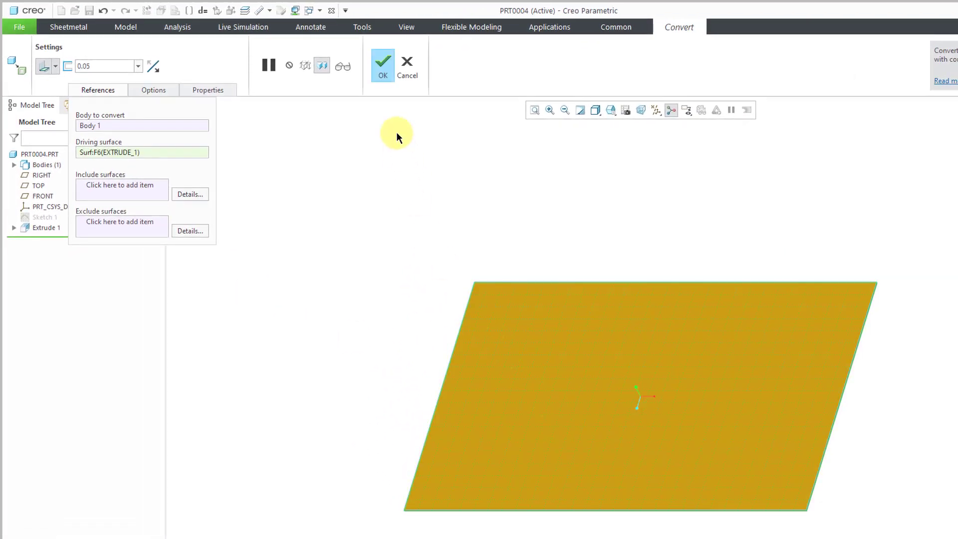
{"action": "left_click", "coordinate": [382, 67]}
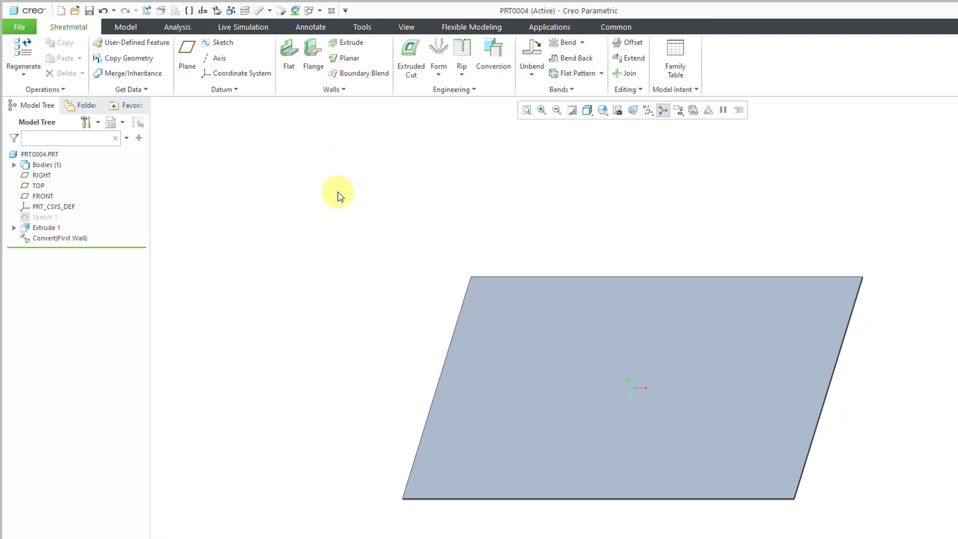